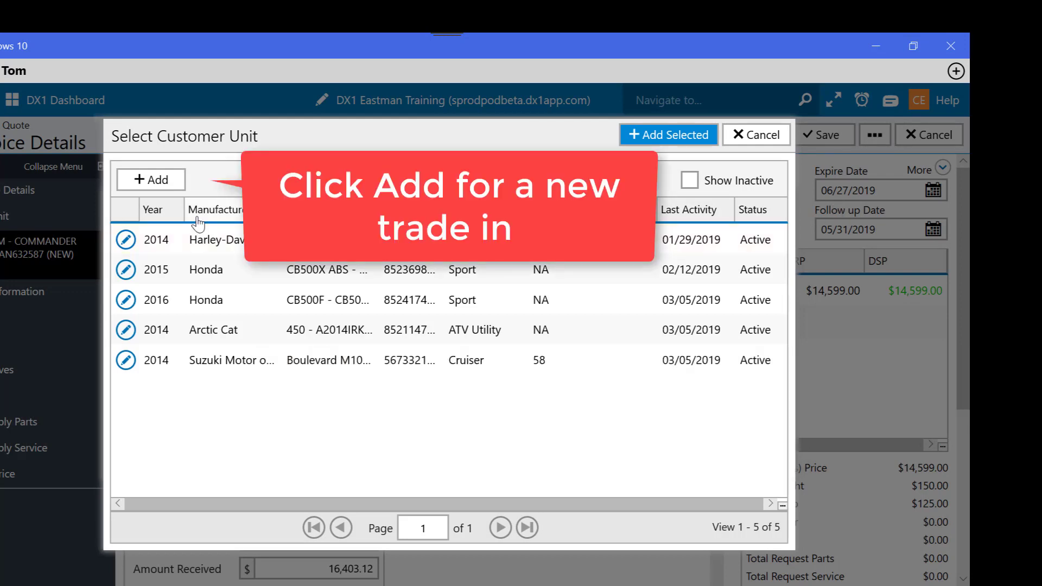
# - Start a new customer unit for the trade-in and search for 2016 Can-Am models
pyautogui.click(140, 180)
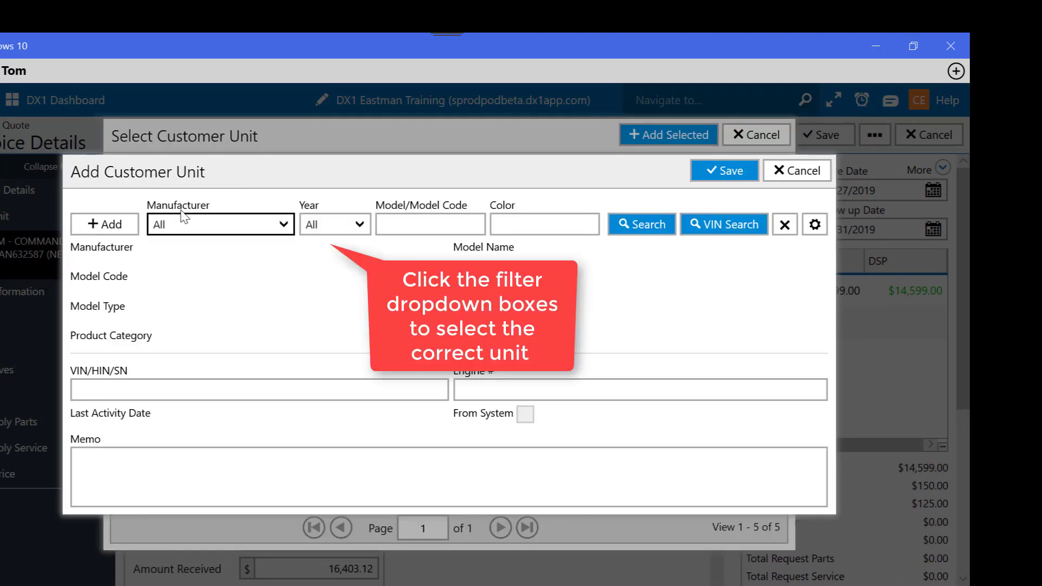
pyautogui.click(232, 230)
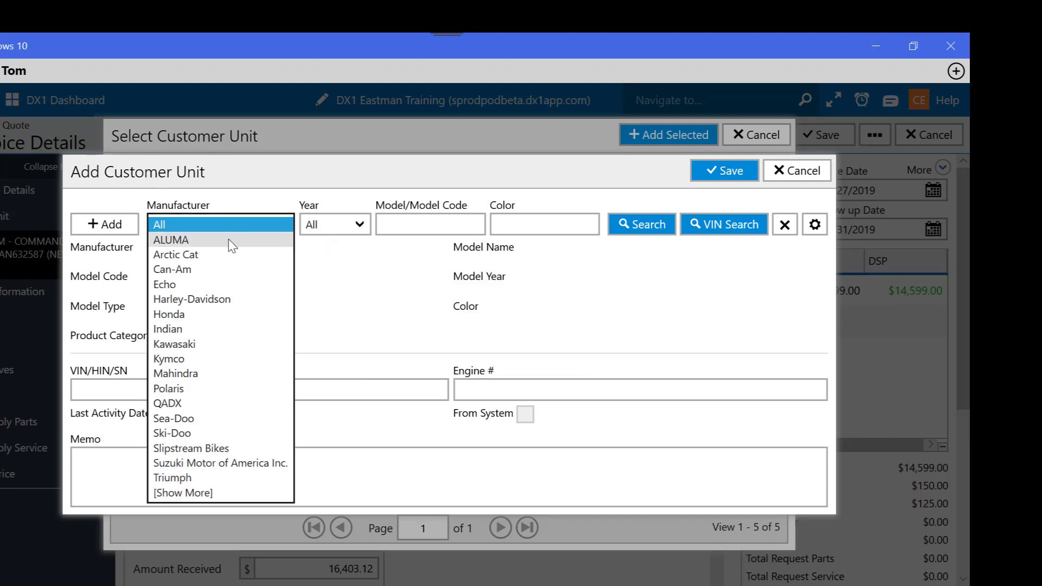
pyautogui.click(227, 270)
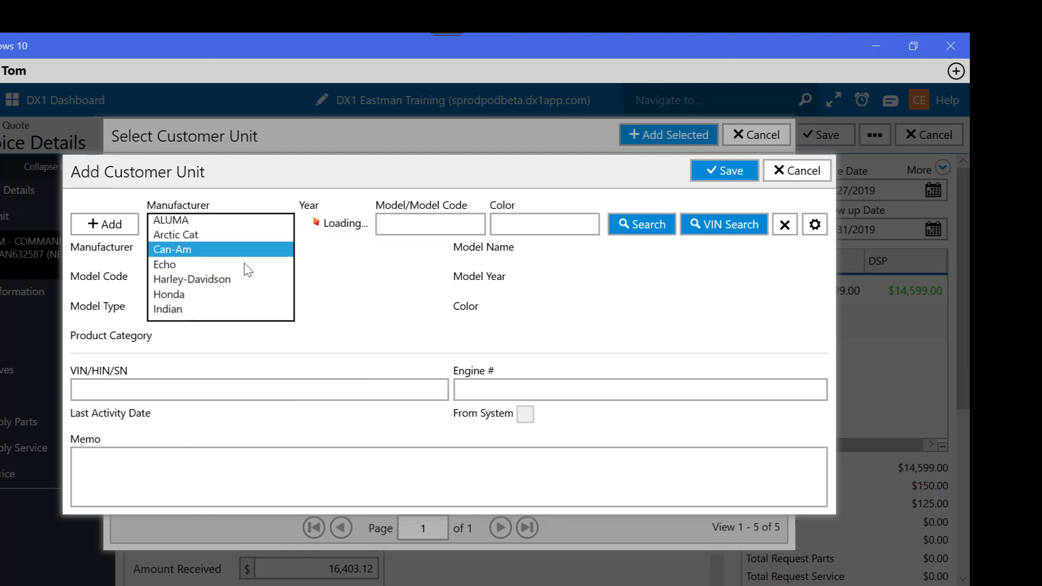
pyautogui.click(331, 229)
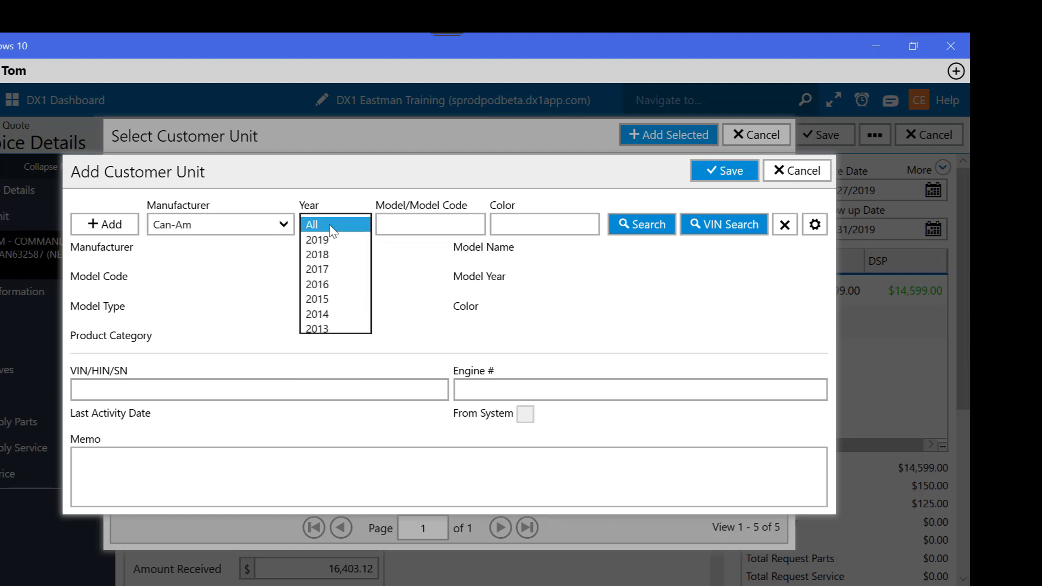
pyautogui.click(328, 287)
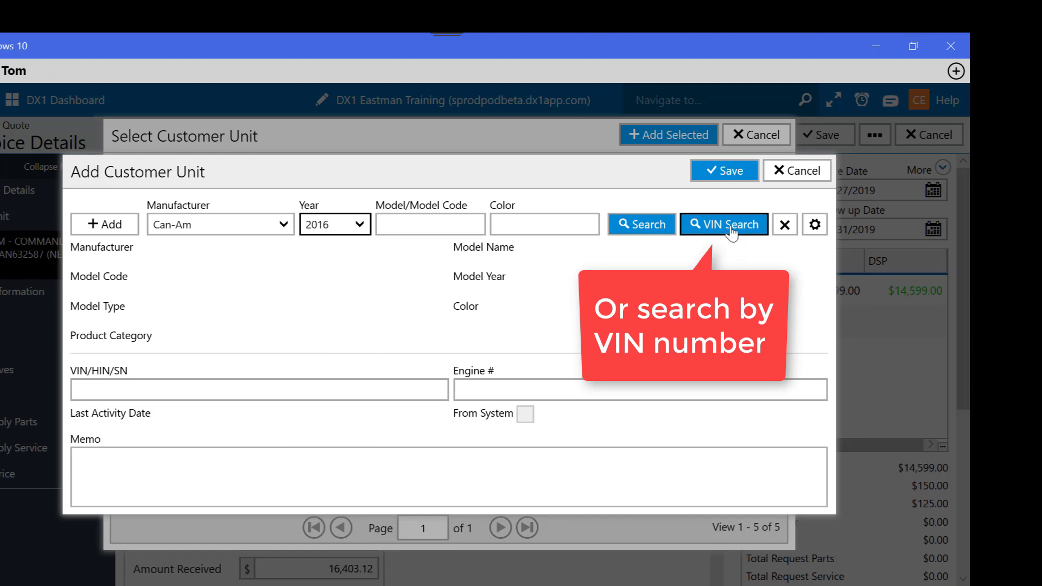
pyautogui.click(647, 231)
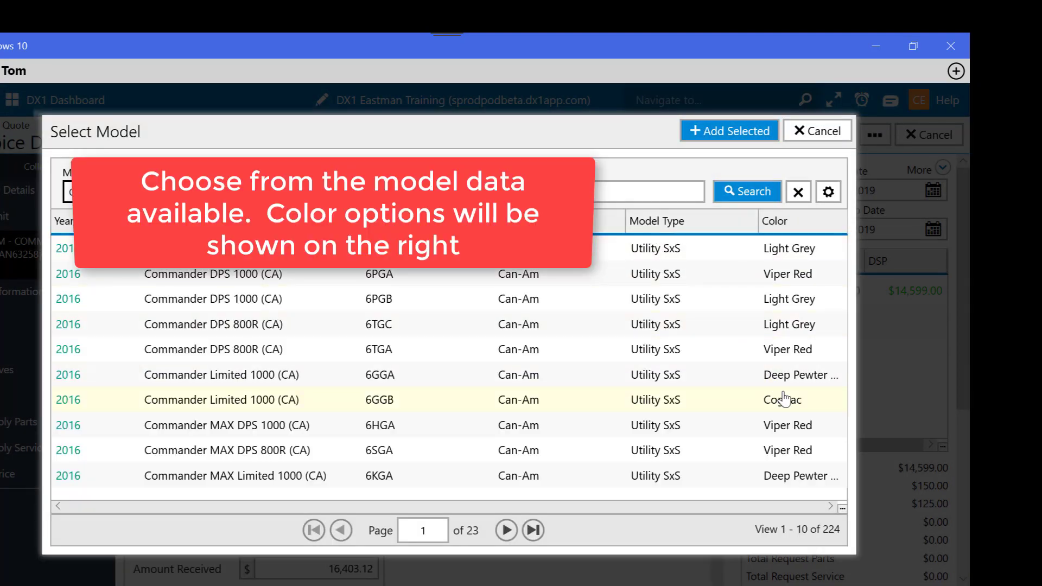
# - Choose the Commander Limited 1000 (6GGA) in Deep Pewter Satin as the unit's model and save the customer unit
pyautogui.click(781, 376)
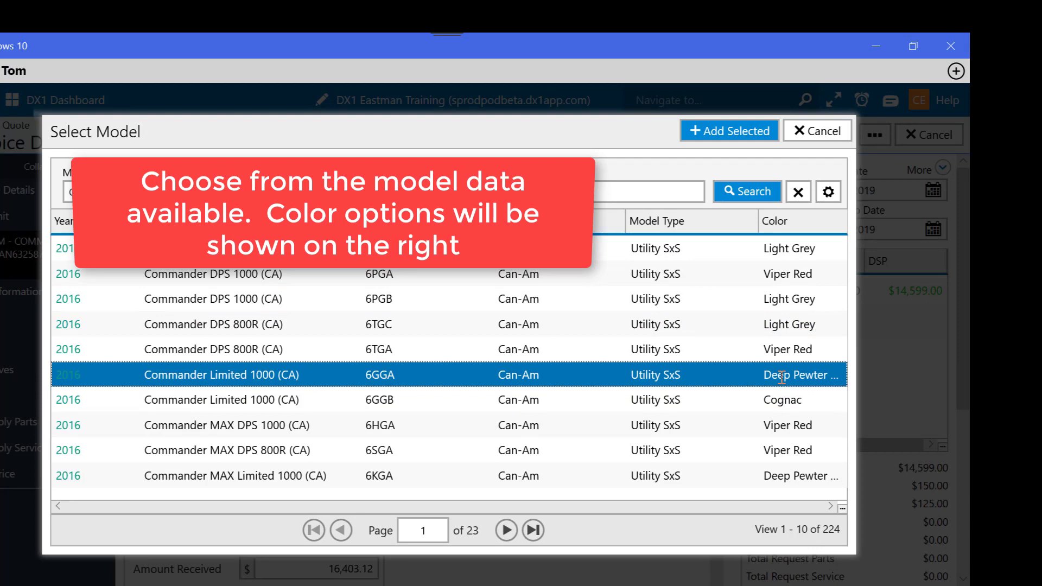
pyautogui.click(724, 136)
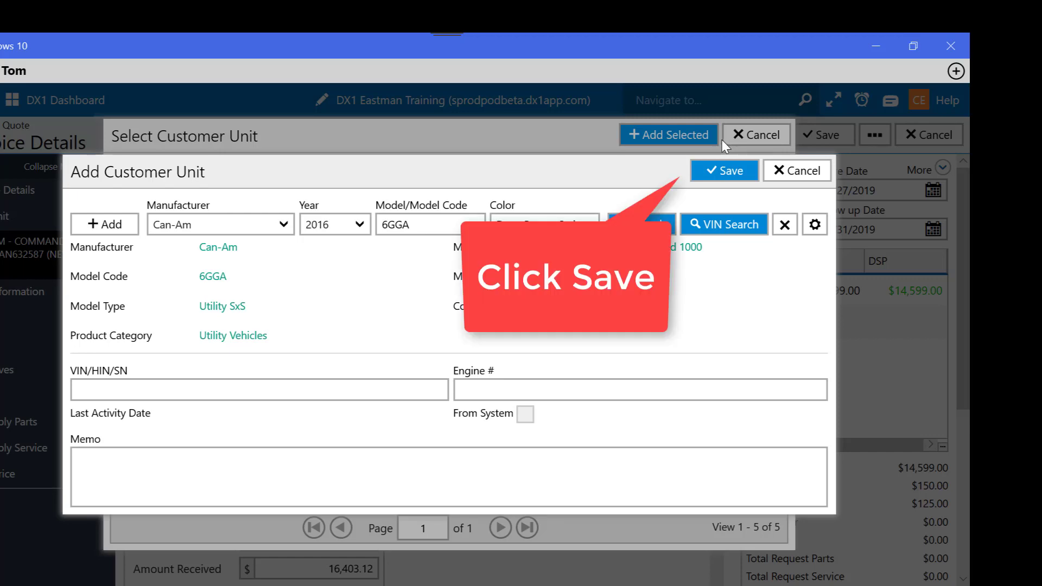
pyautogui.click(721, 182)
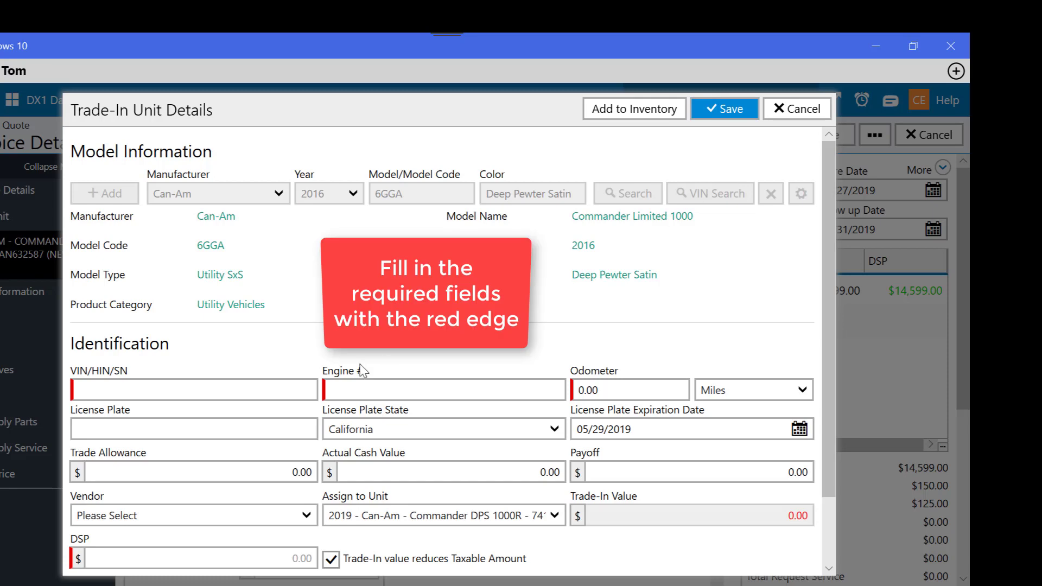
# - Fill in the trade-in unit's VIN, enter NA as the engine number, and set the odometer to 2,500 miles
pyautogui.click(153, 391)
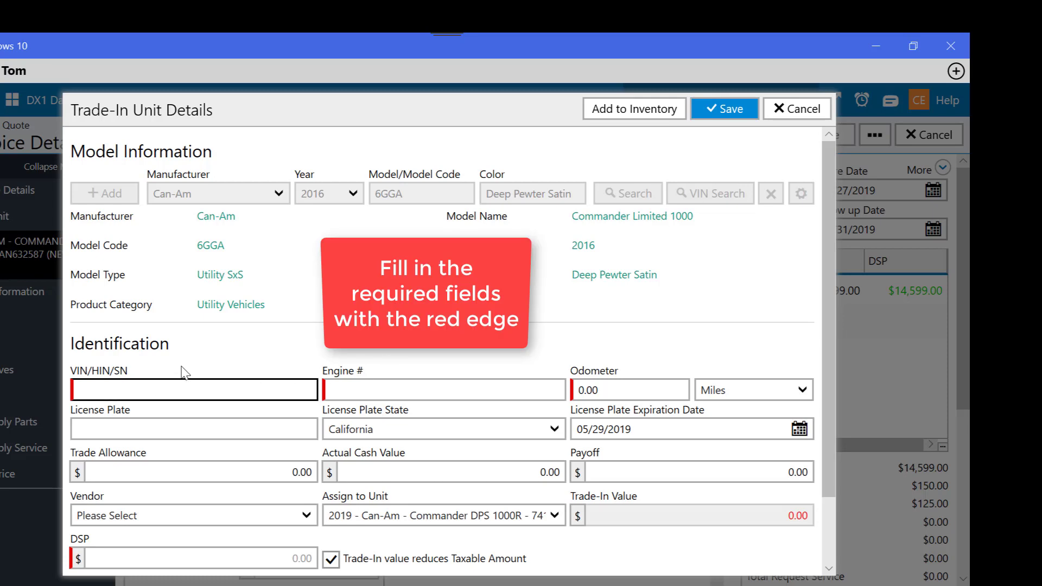
pyautogui.write('524789')
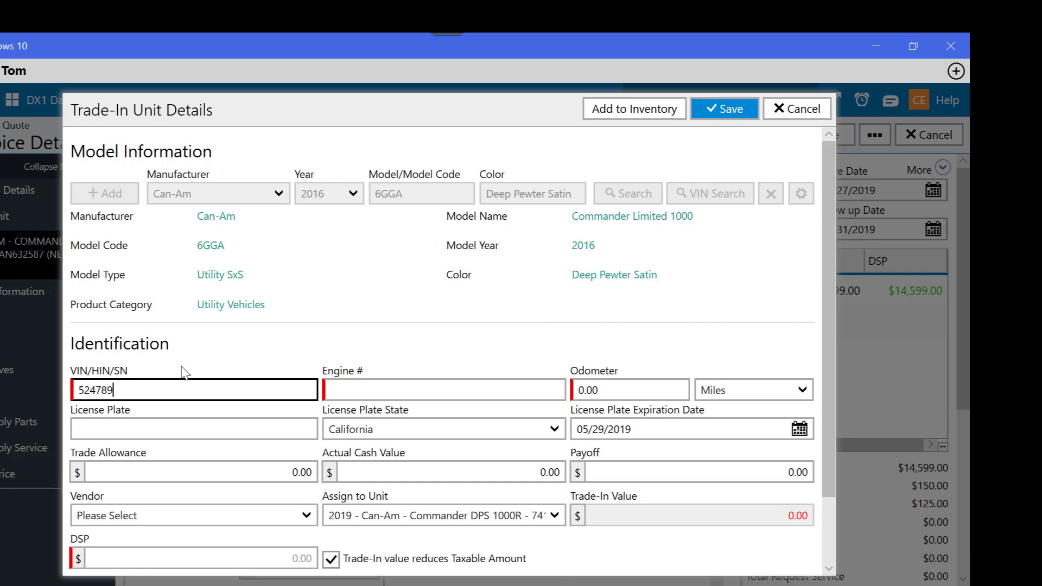
pyautogui.write('5410258741')
pyautogui.press('Tab')
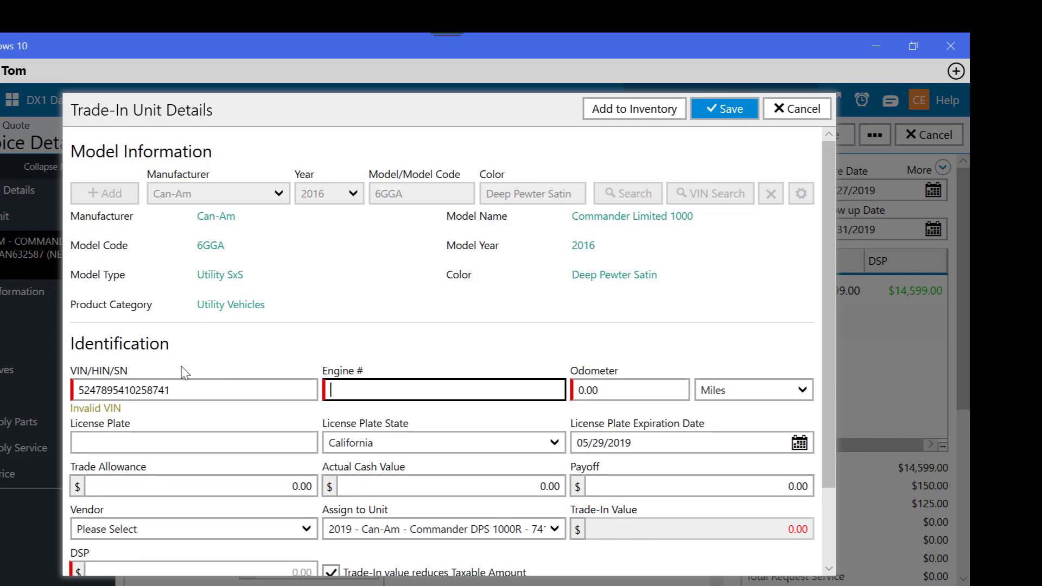
pyautogui.write('NA')
pyautogui.press('Tab')
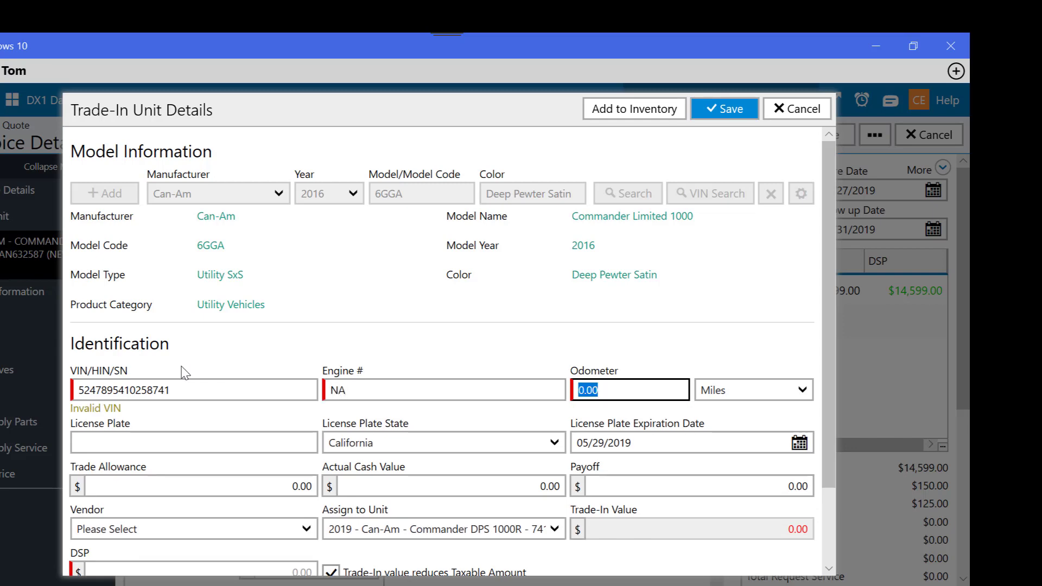
pyautogui.write('2500')
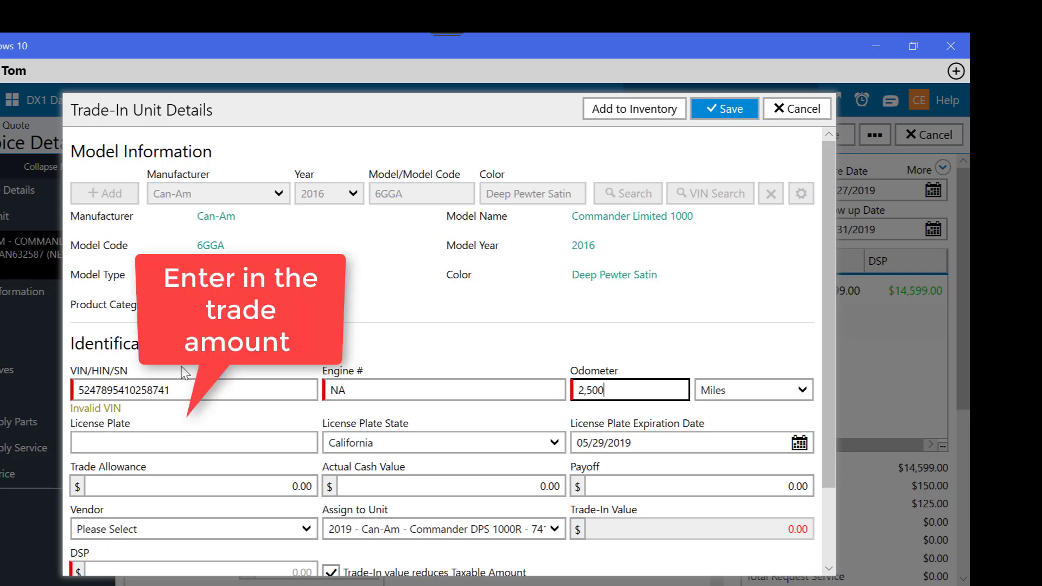
# - Set the trade-in unit's trade allowance to $1,000
pyautogui.scroll(-2, 184, 373)
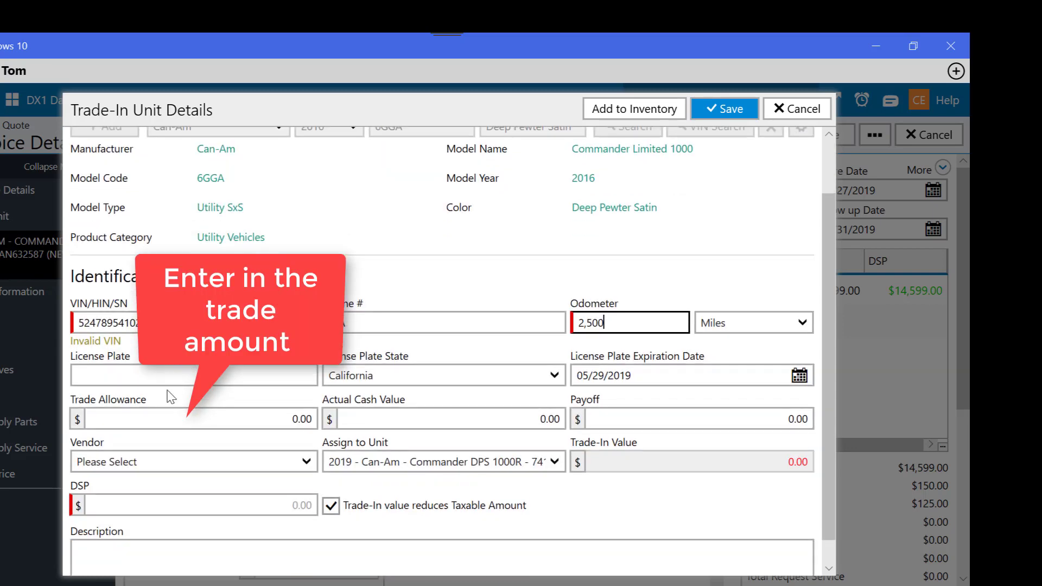
pyautogui.click(161, 420)
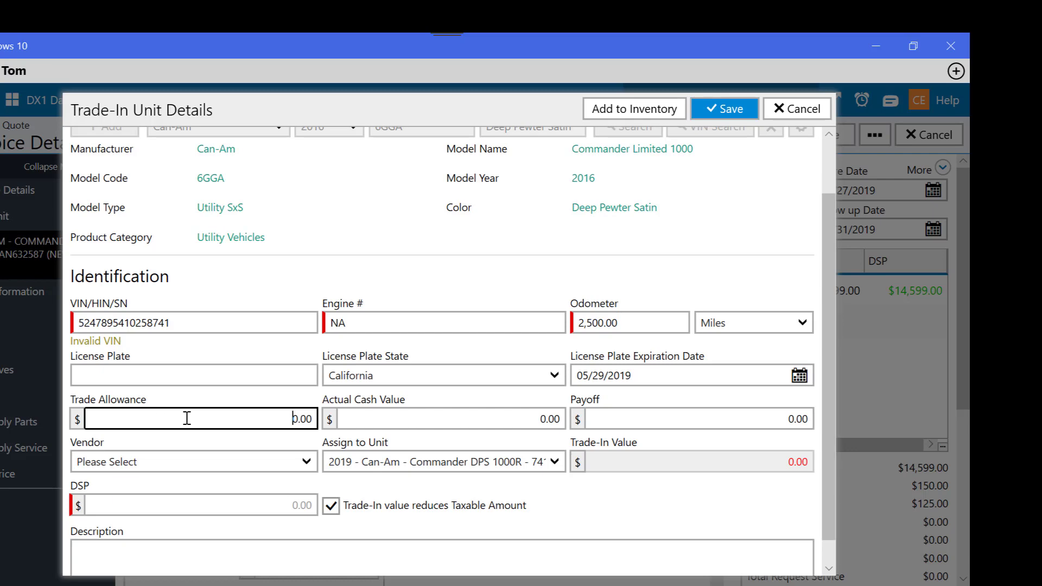
pyautogui.moveTo(187, 419); pyautogui.dragTo(385, 409)
pyautogui.write('1000')
pyautogui.click(409, 416)
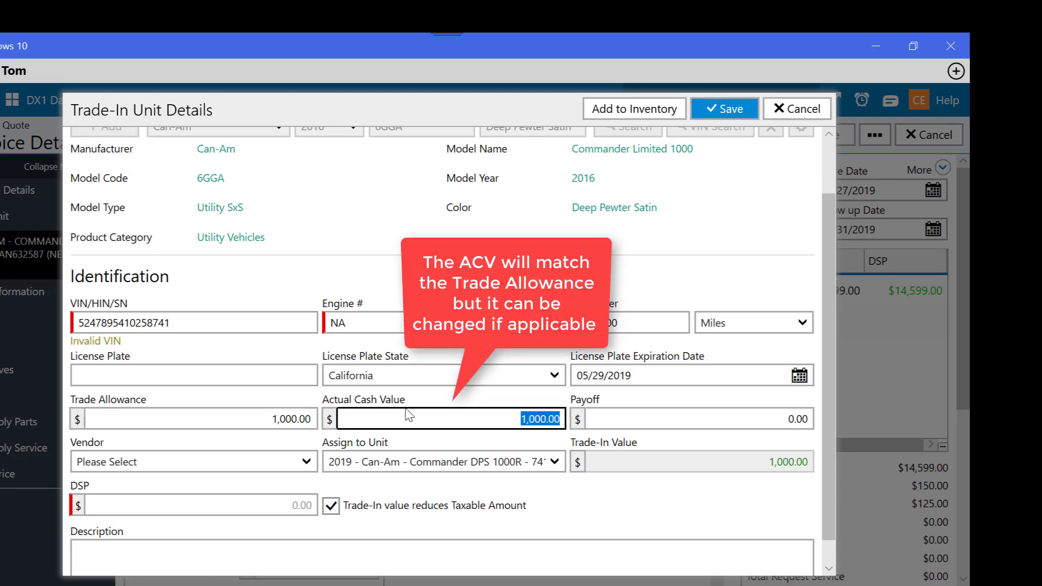
pyautogui.click(457, 422)
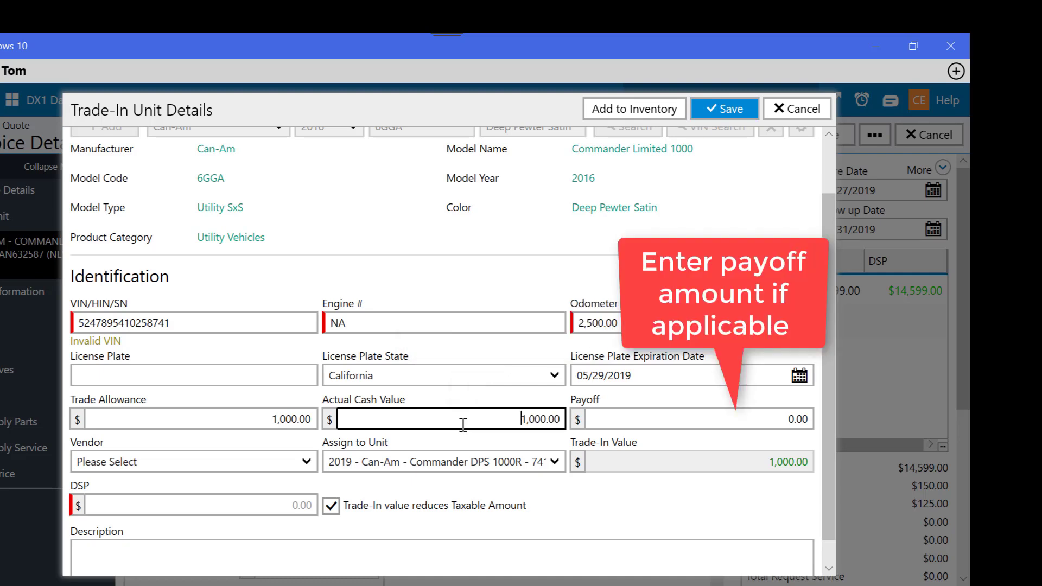
# - Enter a payoff of $500 for the trade-in and look through the available vendors without choosing one
pyautogui.click(779, 419)
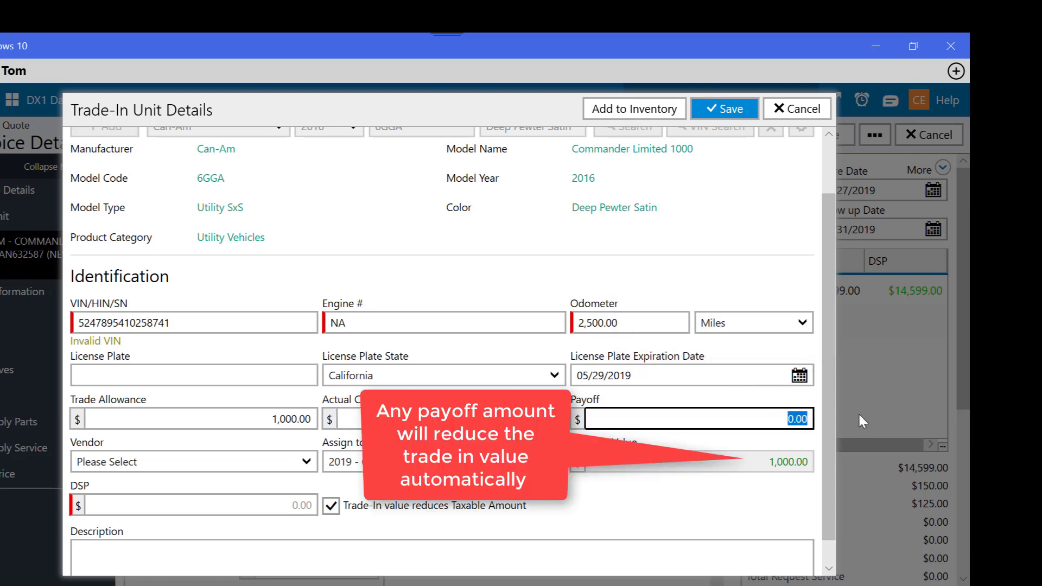
pyautogui.write('500')
pyautogui.press('Tab')
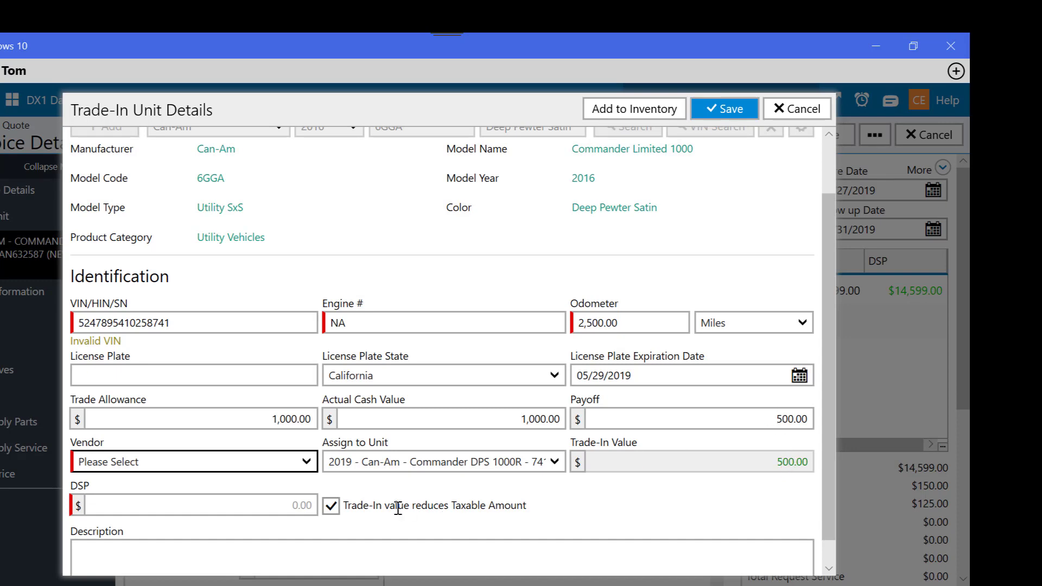
pyautogui.click(312, 465)
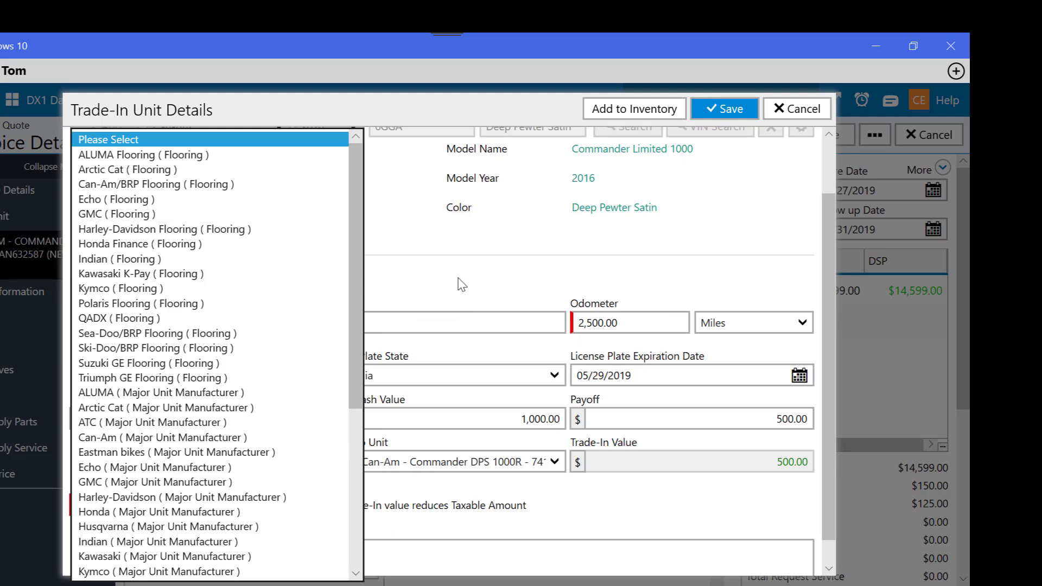
pyautogui.click(462, 285)
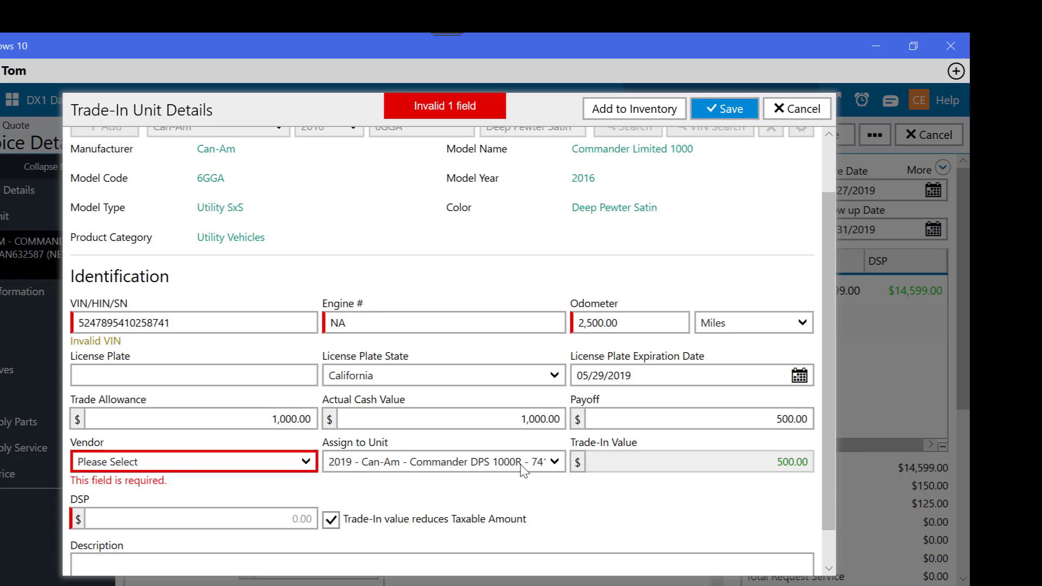
# - Reset the trade-in's payoff amount to 0.00
pyautogui.click(762, 421)
pyautogui.moveTo(762, 420); pyautogui.dragTo(889, 414)
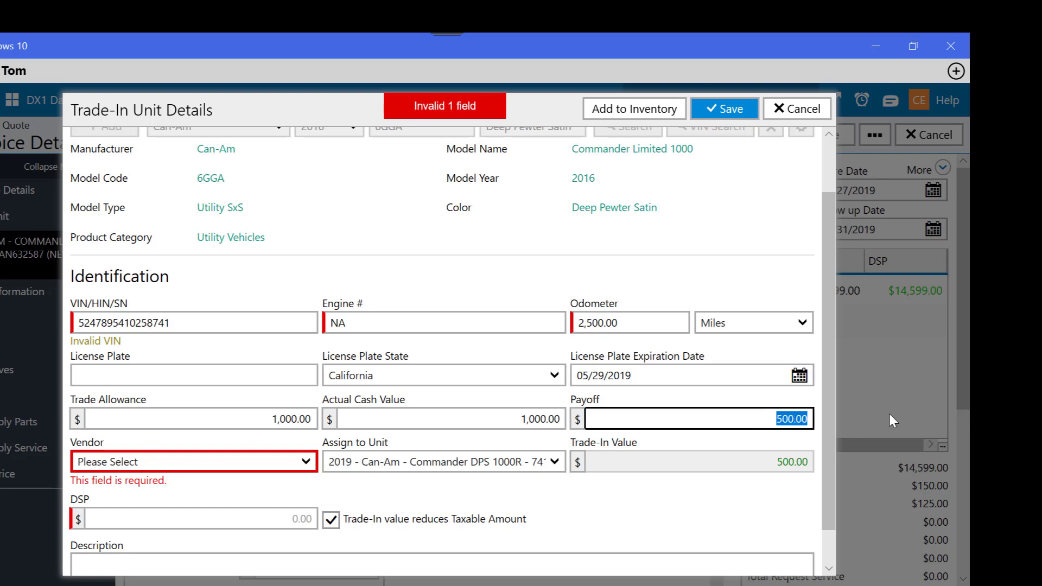
pyautogui.write('0.00')
pyautogui.press('Tab')
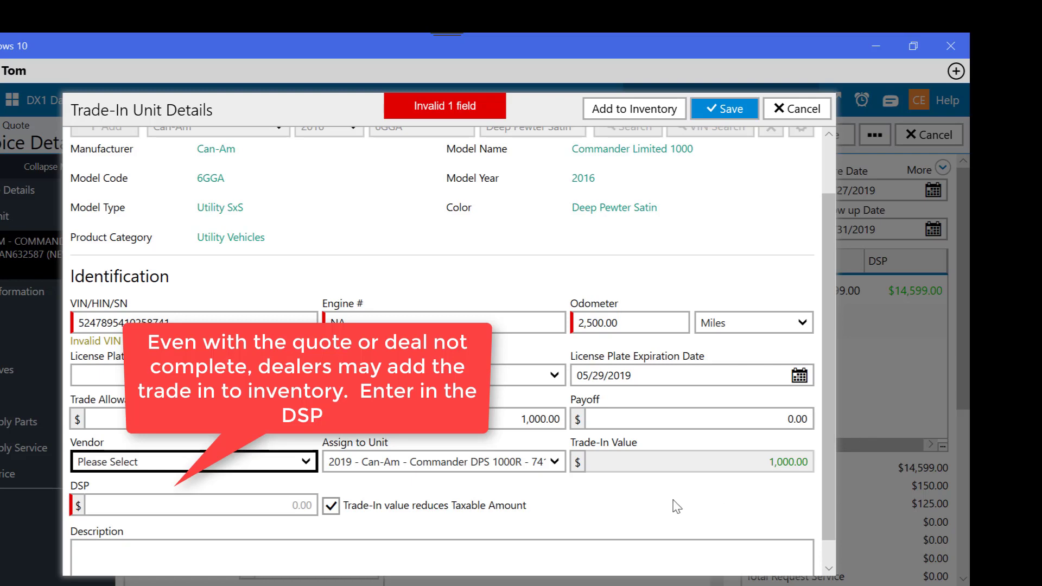
# - Set the trade-in's DSP to $3,500 and confirm adding the unit to inventory
pyautogui.click(274, 507)
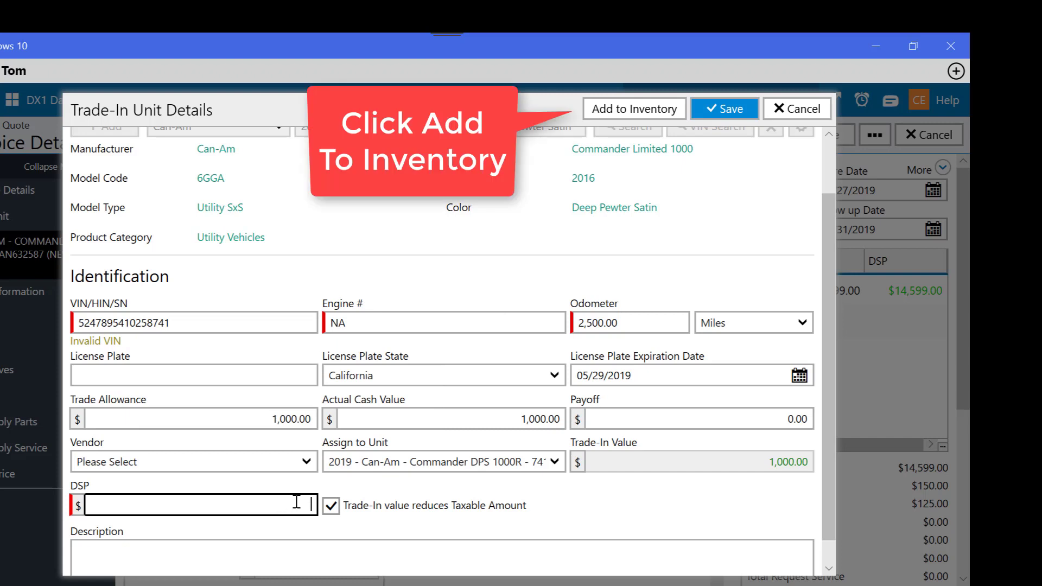
pyautogui.write('3500')
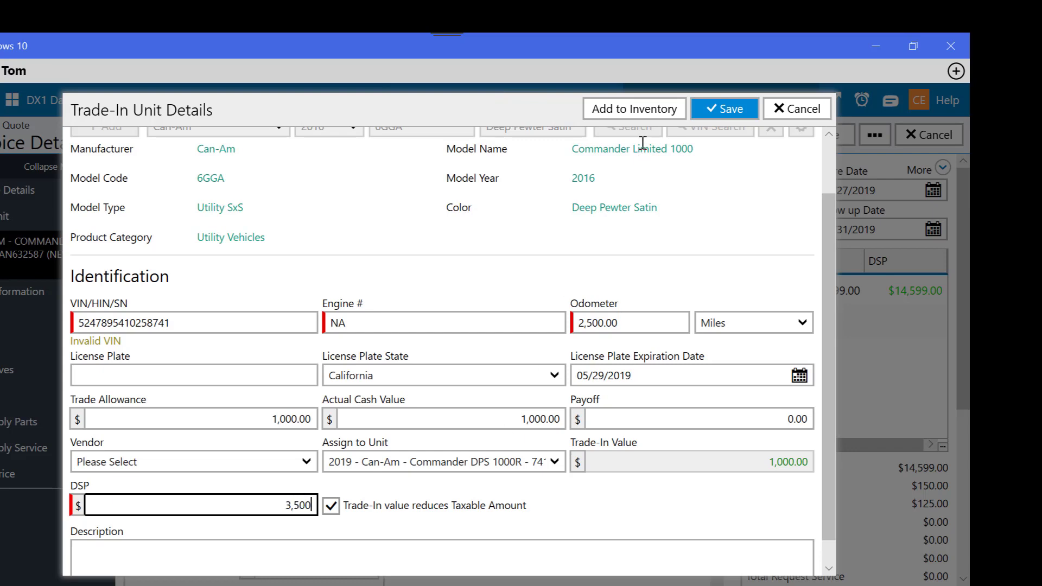
pyautogui.click(628, 113)
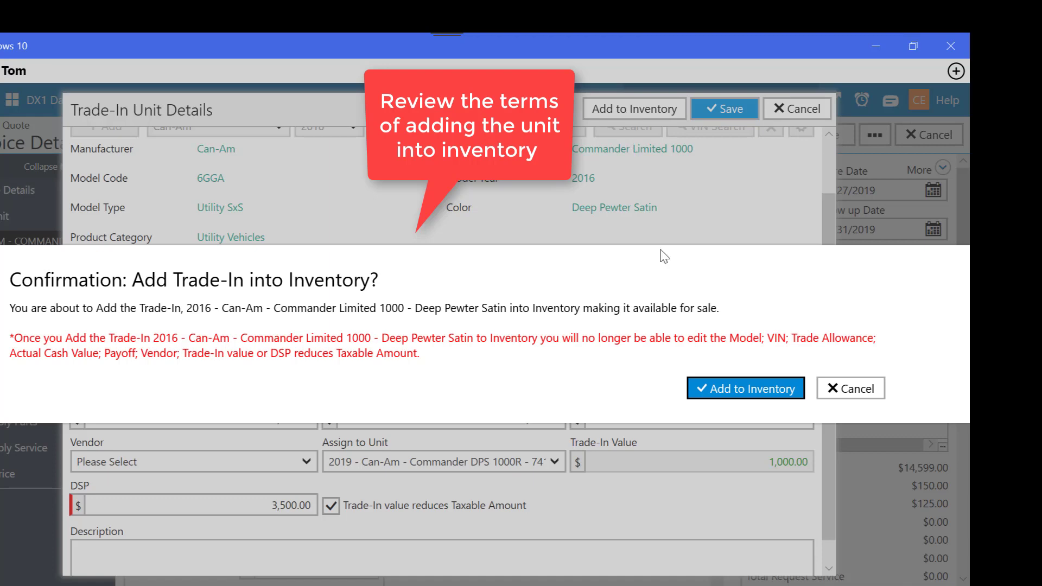
pyautogui.click(726, 389)
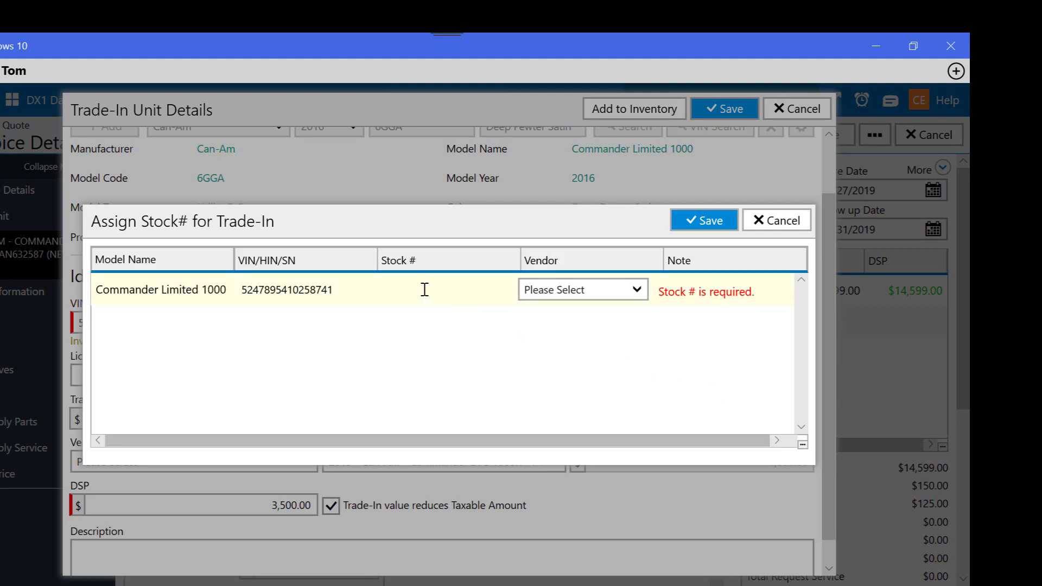
# - Assign stock number CAN9000 and vendor Can-Am/BRP Flooring to the trade-in, save it, and close the Trade-In list
pyautogui.click(416, 286)
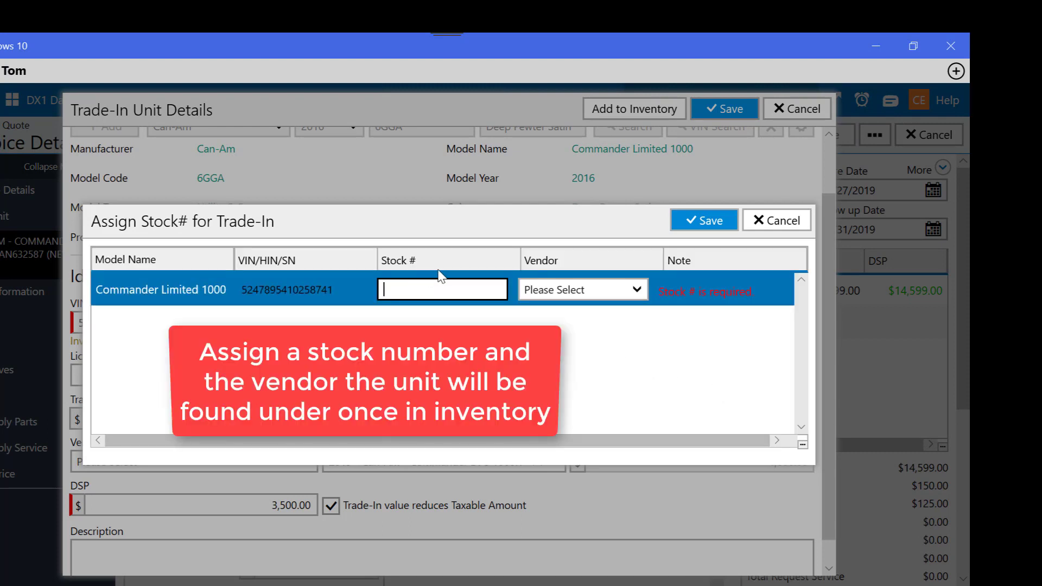
pyautogui.write('CAN9000')
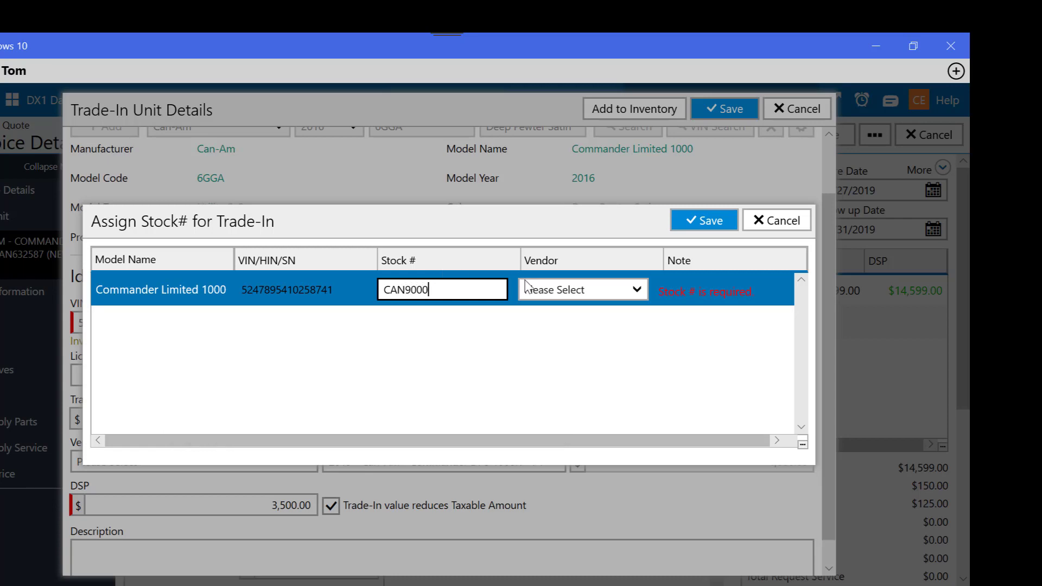
pyautogui.click(559, 290)
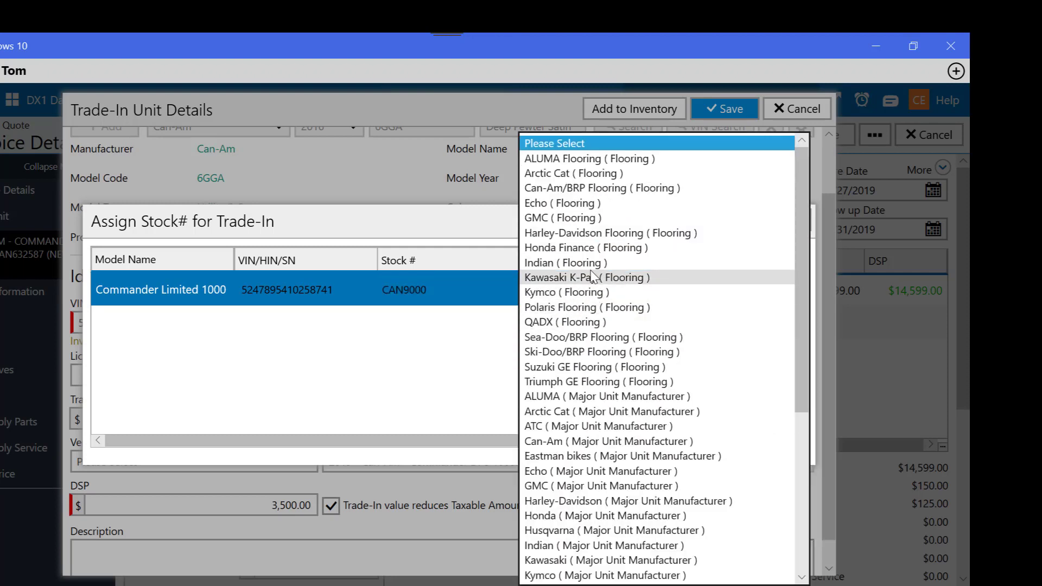
pyautogui.click(607, 188)
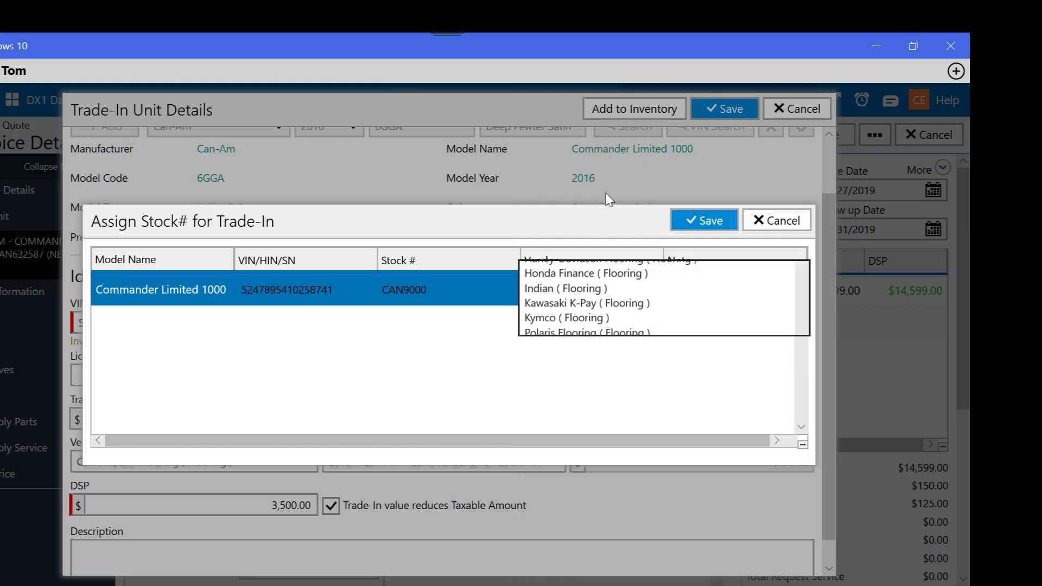
pyautogui.click(703, 226)
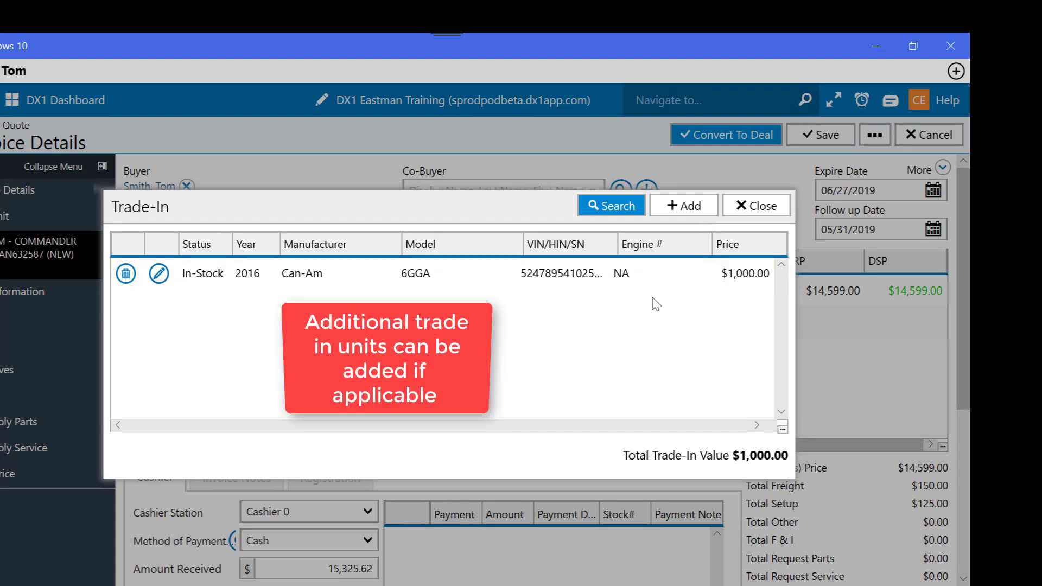
pyautogui.click(741, 209)
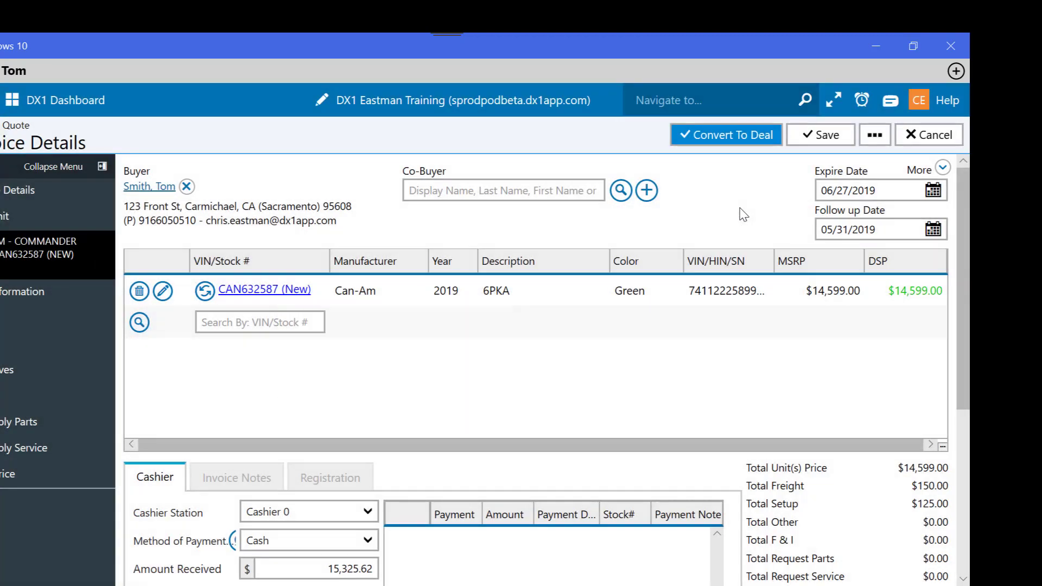
pyautogui.scroll(-5, 744, 215)
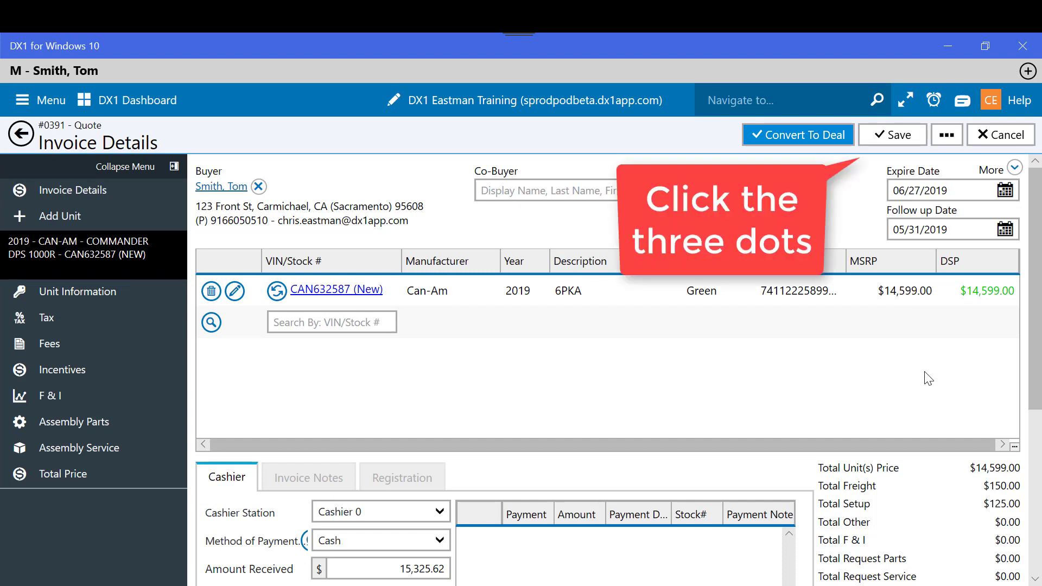
# - Open the quote's on-hold parts invoice, saving the quote changes before continuing to parts invoicing
pyautogui.click(945, 138)
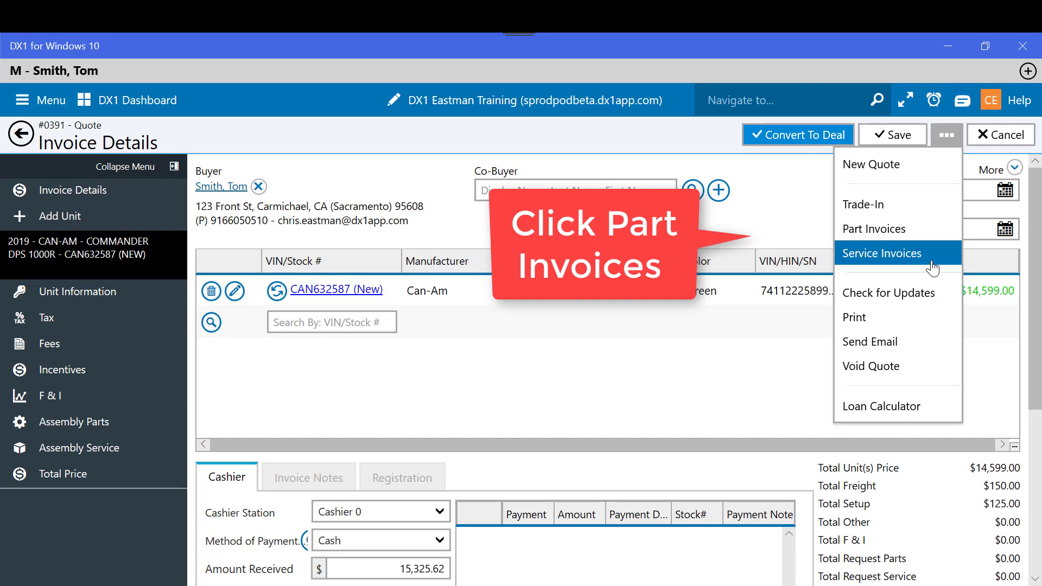
pyautogui.click(922, 231)
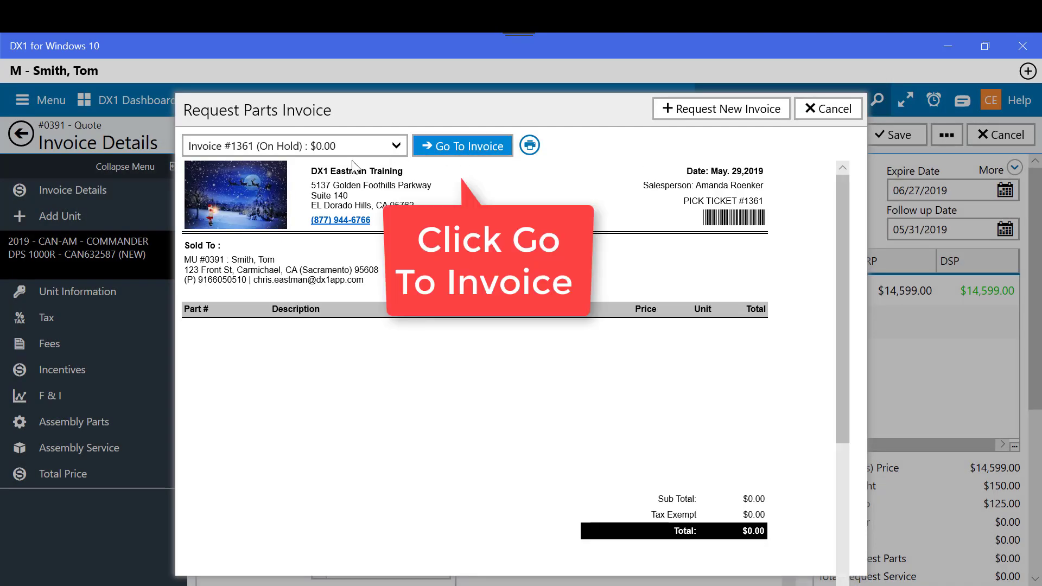
pyautogui.click(448, 152)
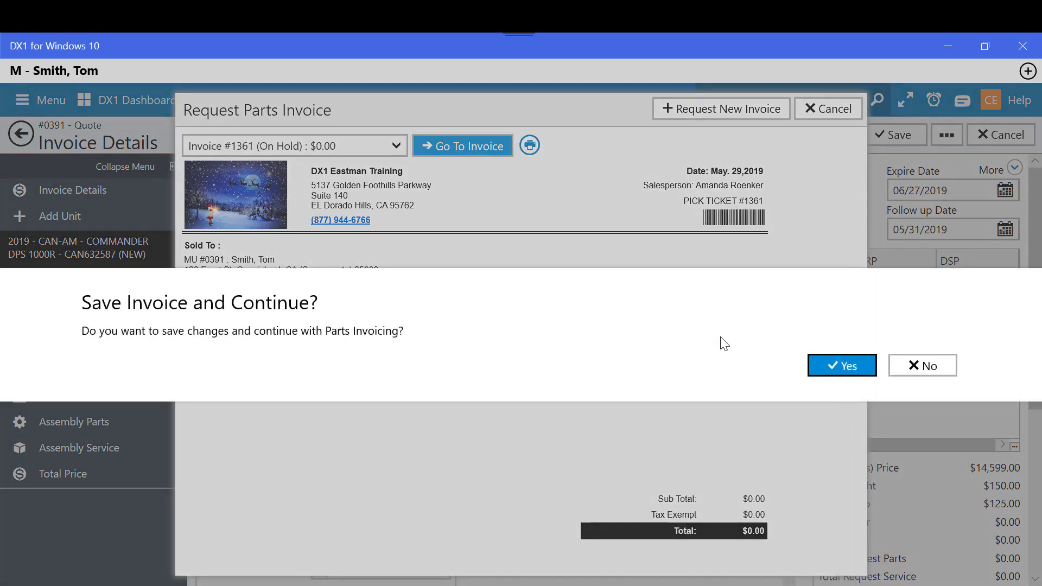
pyautogui.click(836, 370)
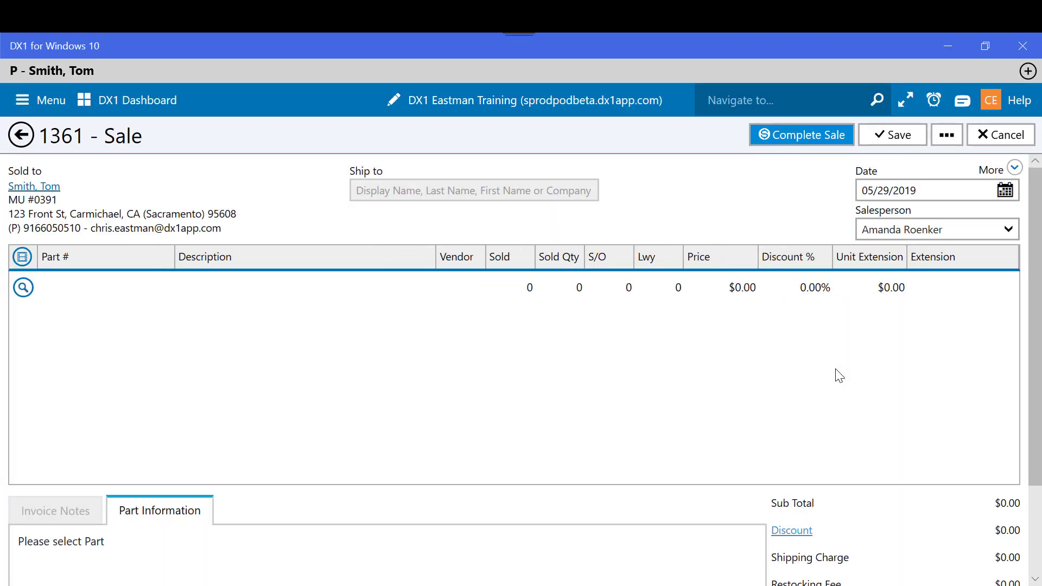
# - Browse the full parts inventory and add part 012, the Boyesen Reeds racing reed, to the parts invoice
pyautogui.click(24, 288)
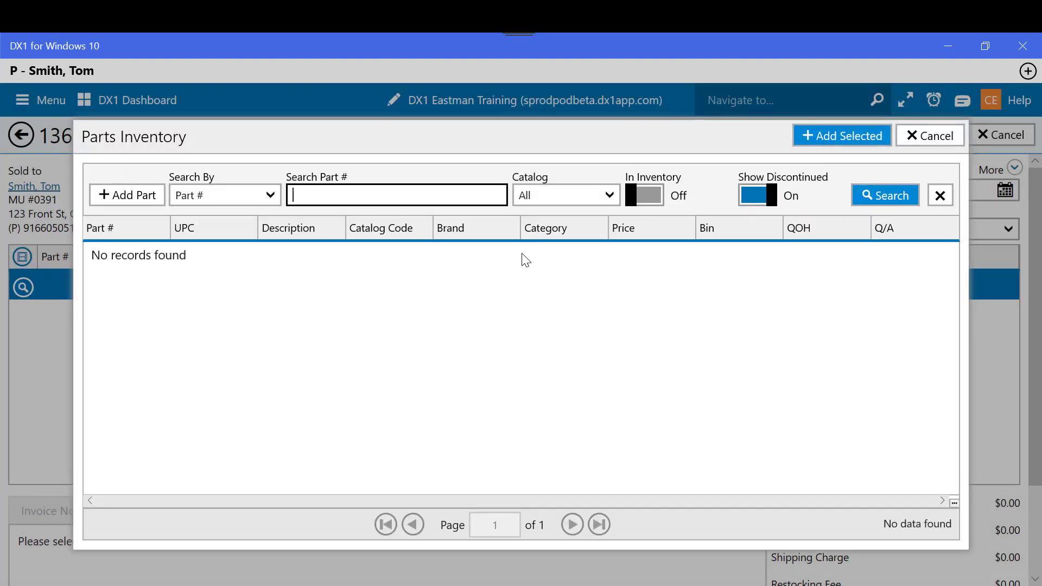
pyautogui.click(897, 198)
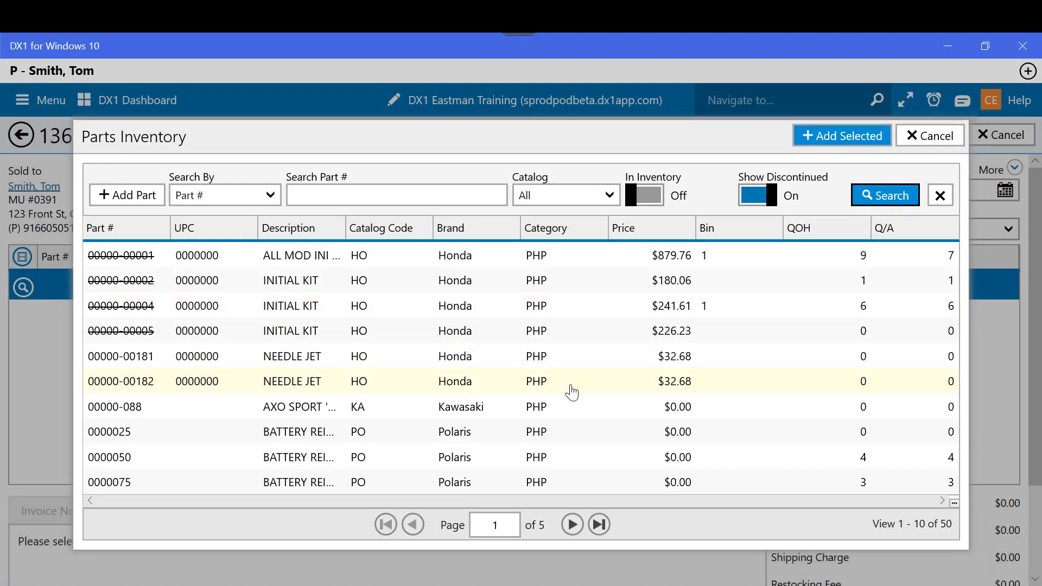
pyautogui.click(573, 526)
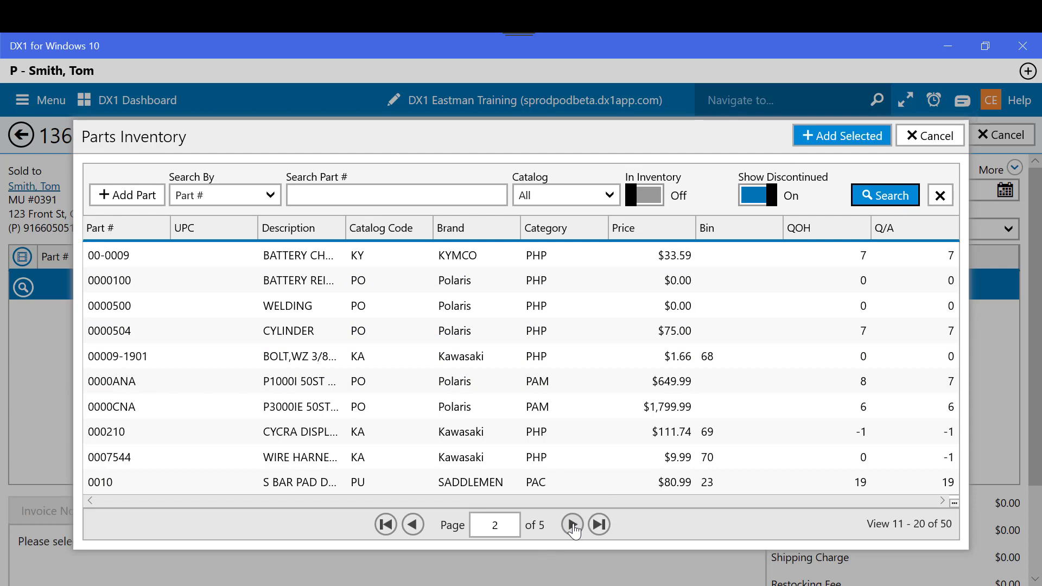
pyautogui.click(573, 526)
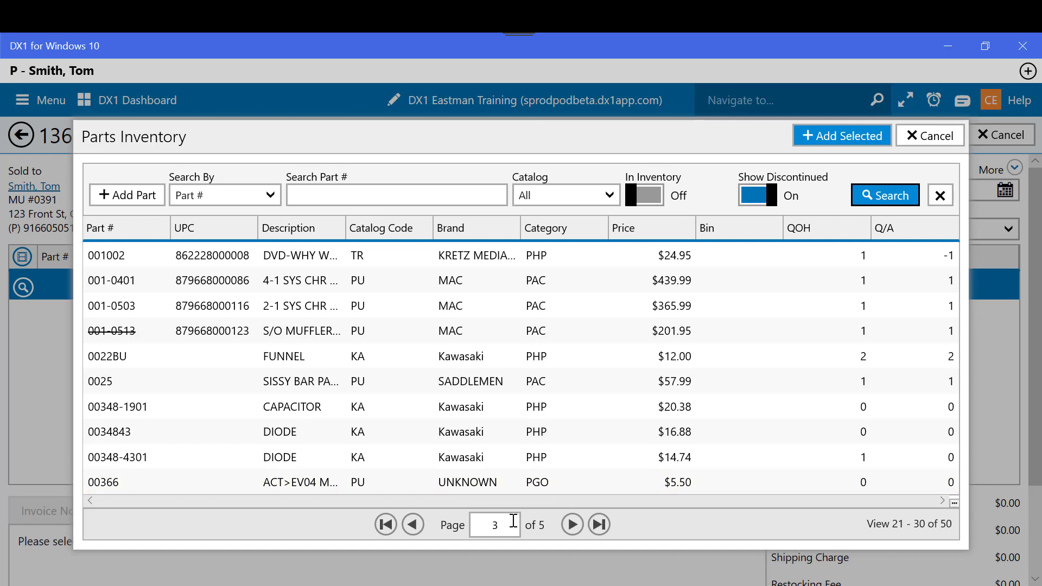
pyautogui.click(572, 525)
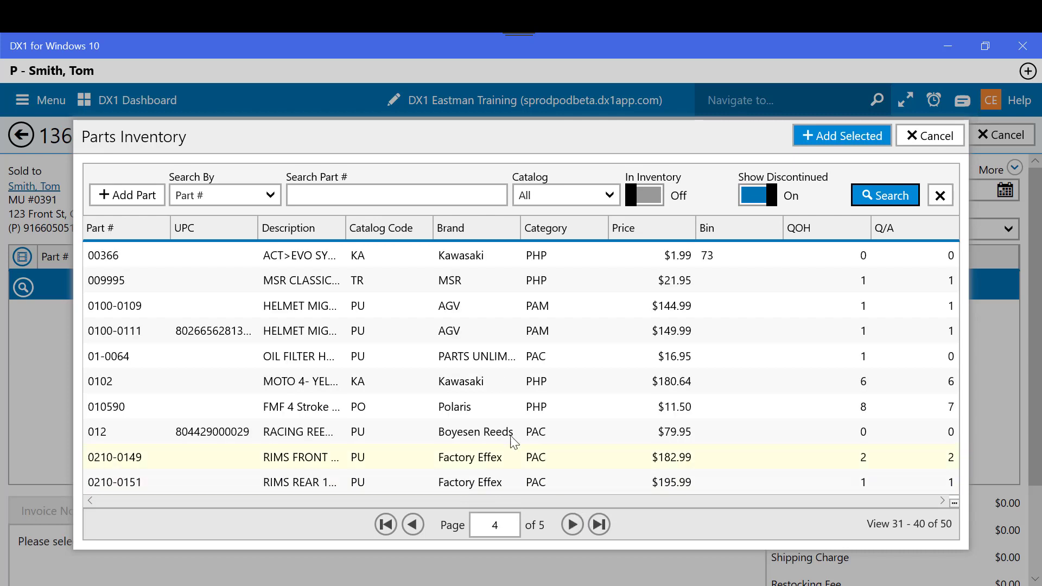
pyautogui.click(468, 438)
pyautogui.click(830, 137)
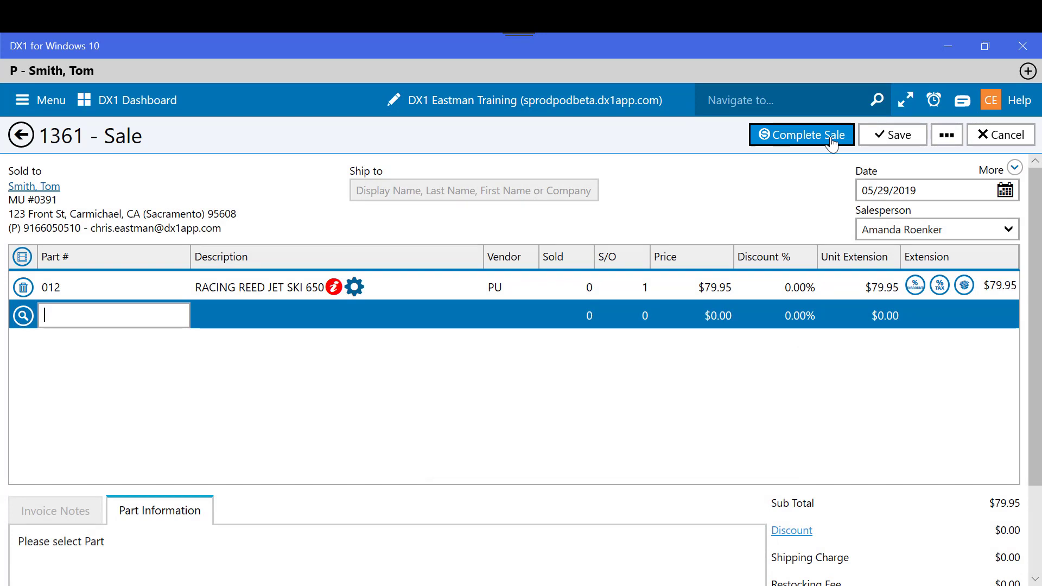
# - Review the parts invoice totals, complete the sale without printing, and close the invoice printout to return to the quote
pyautogui.scroll(-3, 828, 167)
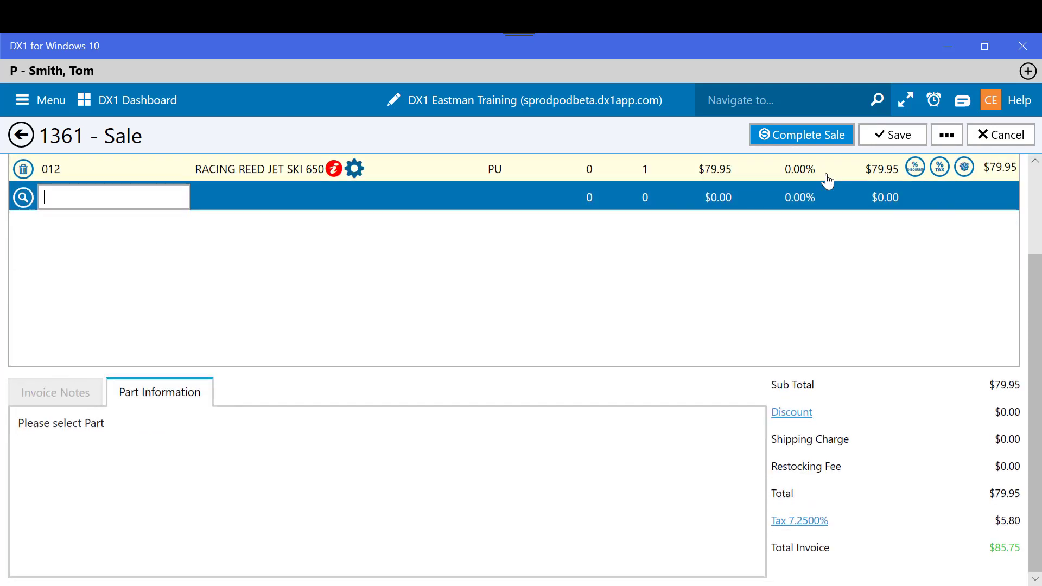
pyautogui.scroll(3, 828, 179)
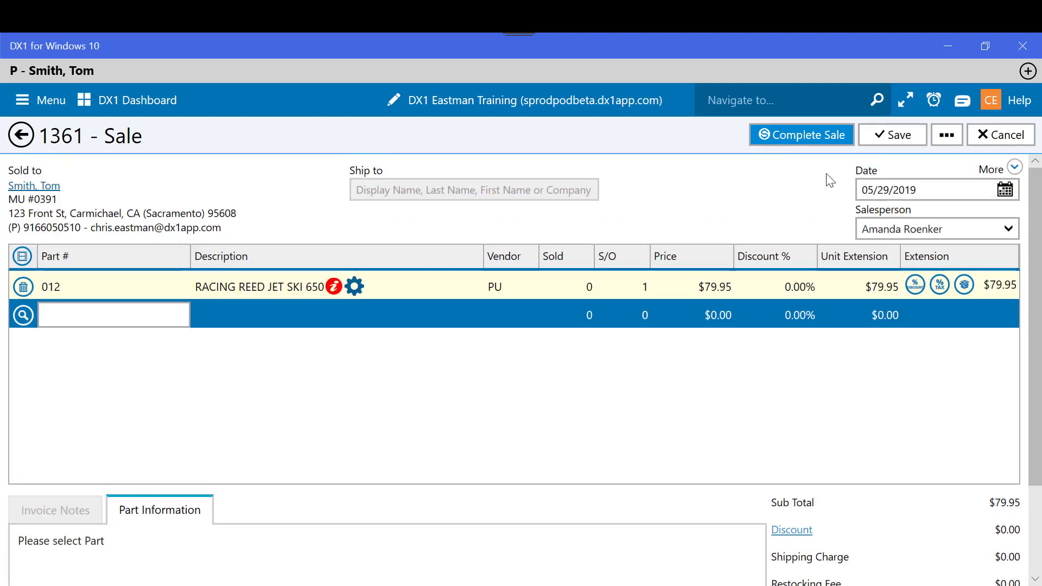
pyautogui.click(808, 140)
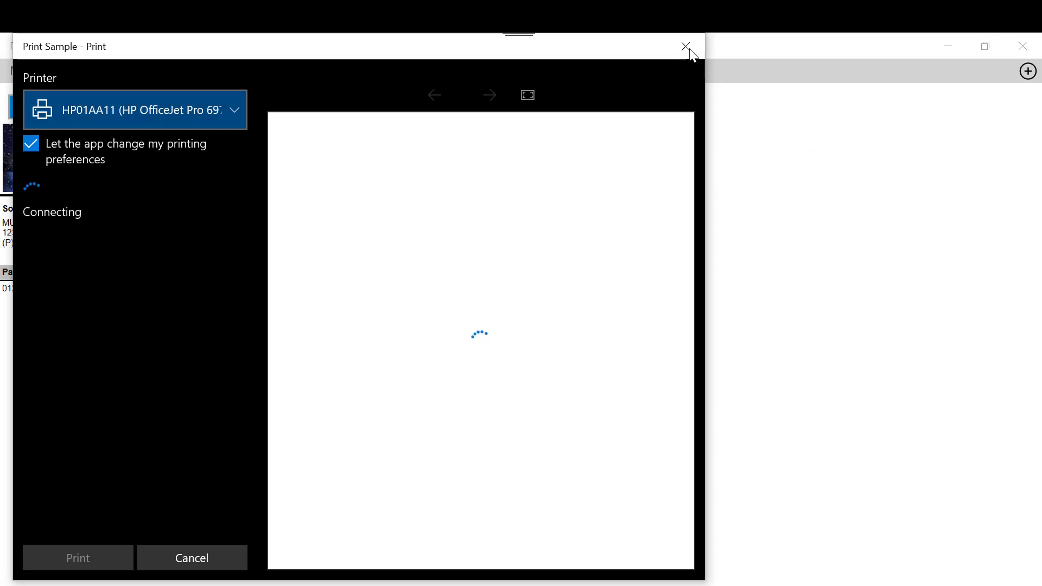
pyautogui.click(687, 46)
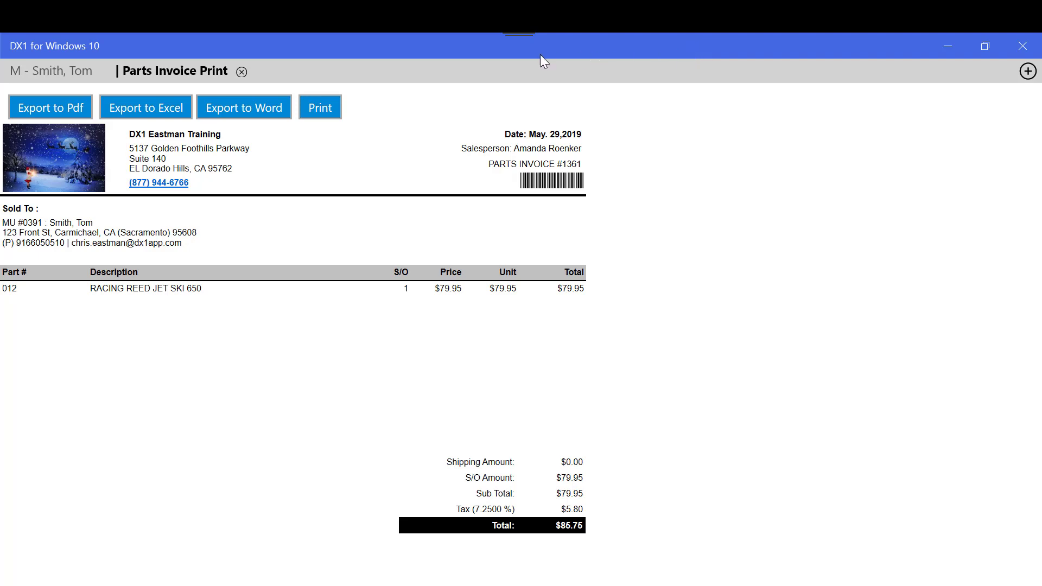
pyautogui.click(241, 73)
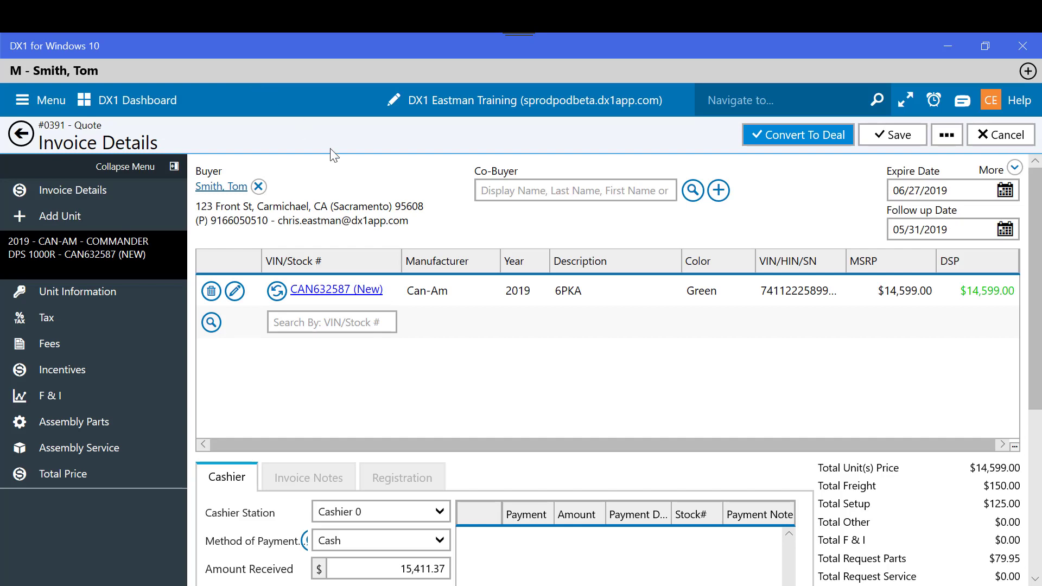
# - Check the requested parts amount and linked part invoice on the quote, and convert the quote to a deal
pyautogui.scroll(-2, 653, 305)
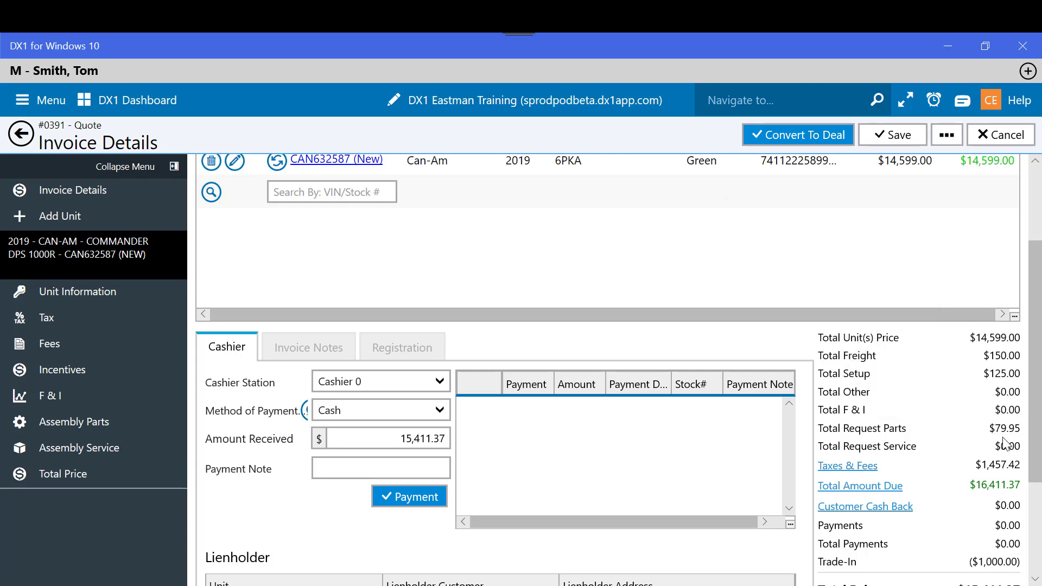
pyautogui.scroll(3, 1004, 442)
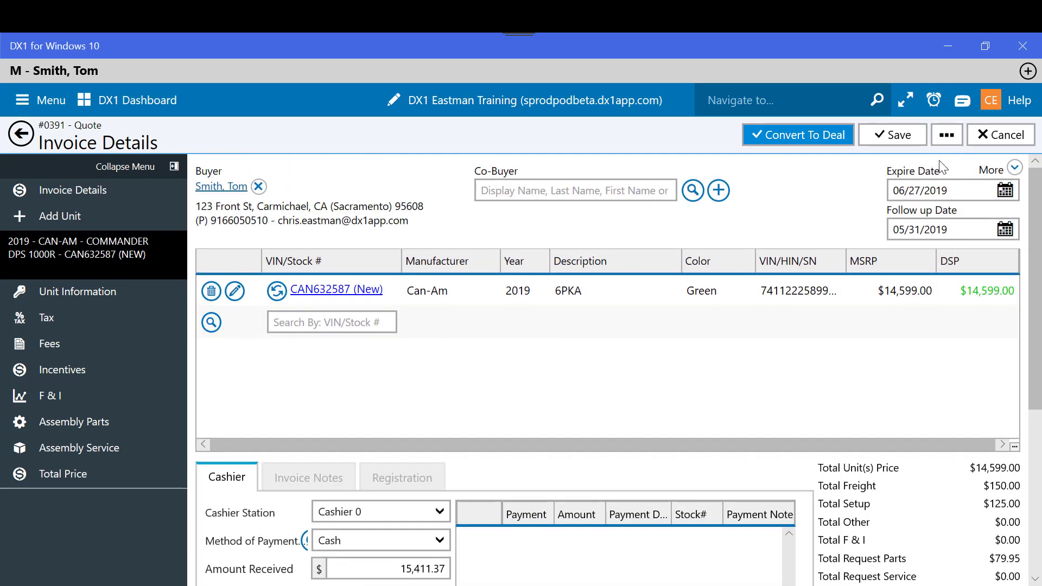
pyautogui.click(947, 143)
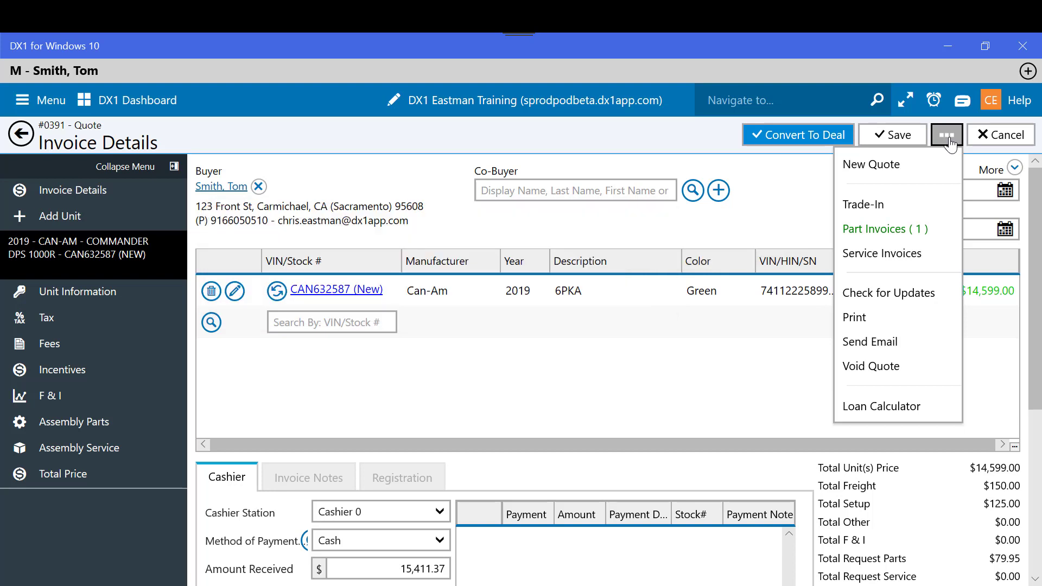
pyautogui.click(947, 137)
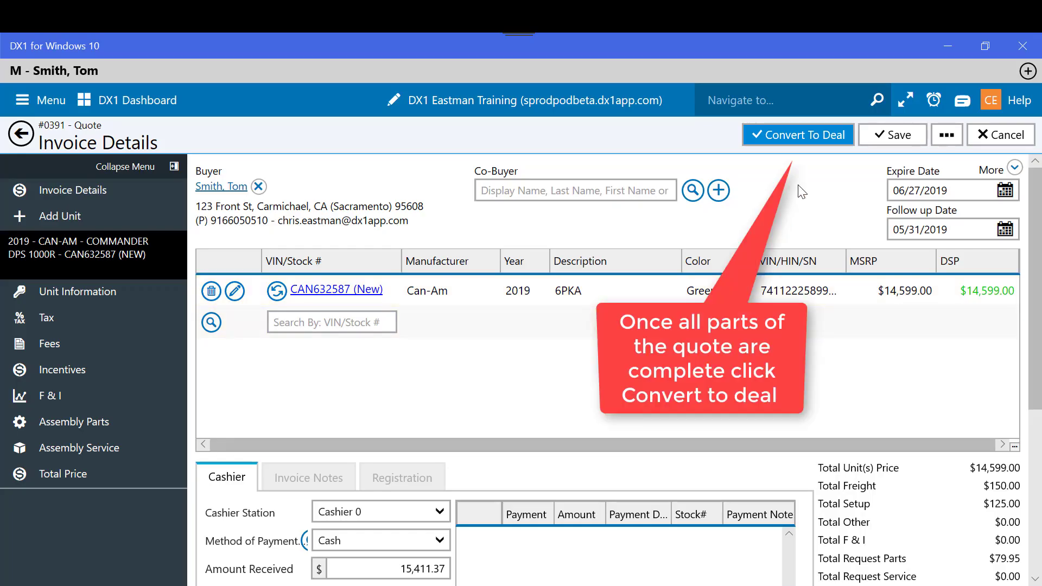
pyautogui.click(797, 144)
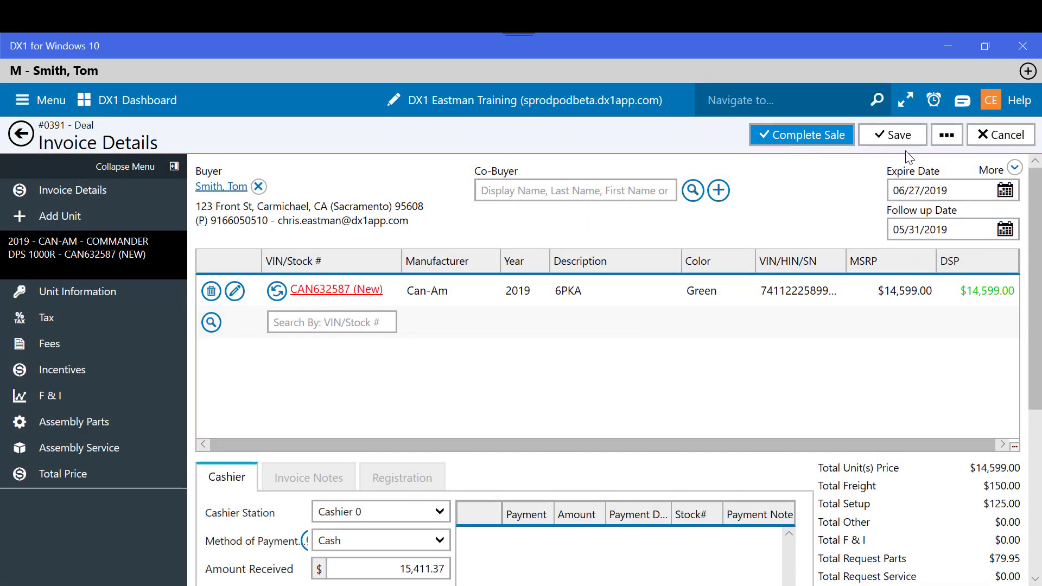
# - Generate the Multi Unit Bill Of Sale for the deal, dismiss printing, review the filled-in form, and close it
pyautogui.click(946, 136)
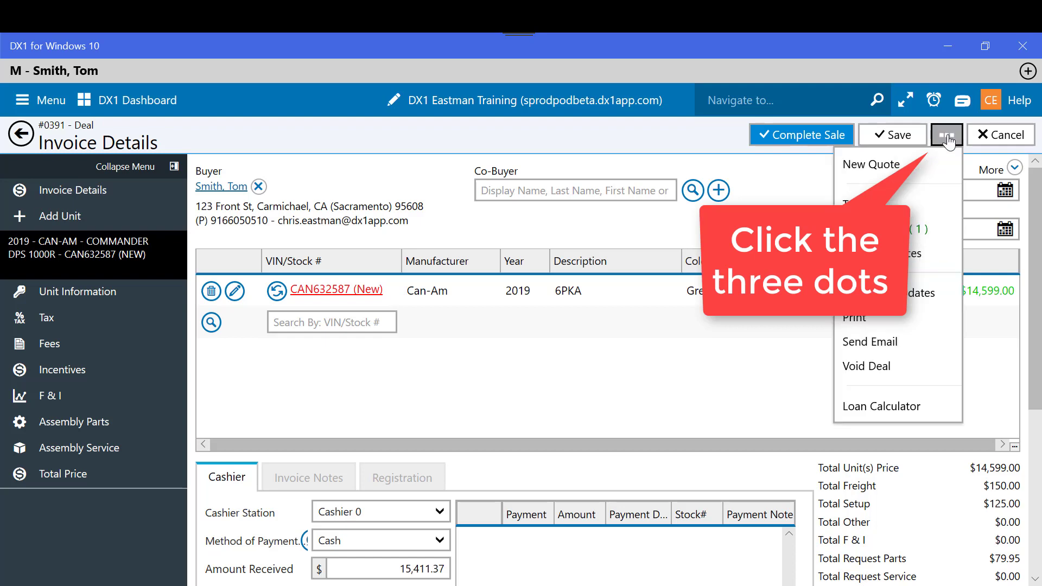
pyautogui.click(938, 320)
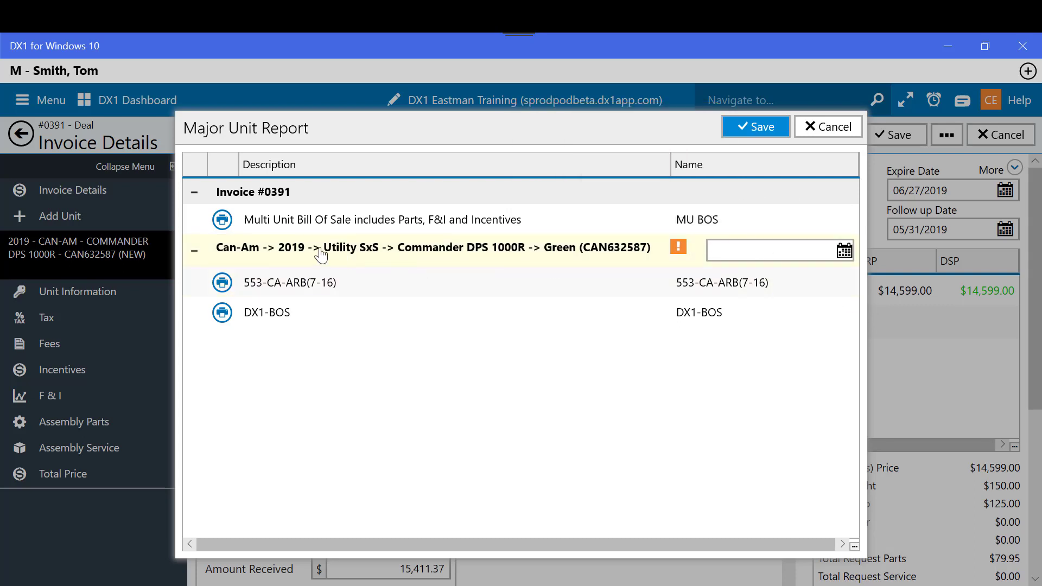
pyautogui.click(221, 221)
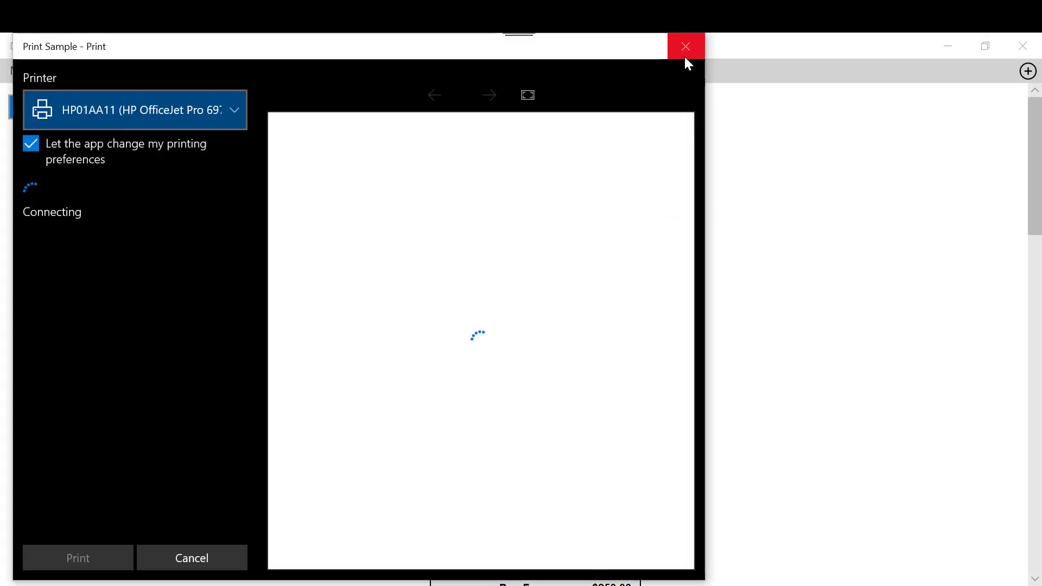
pyautogui.click(685, 57)
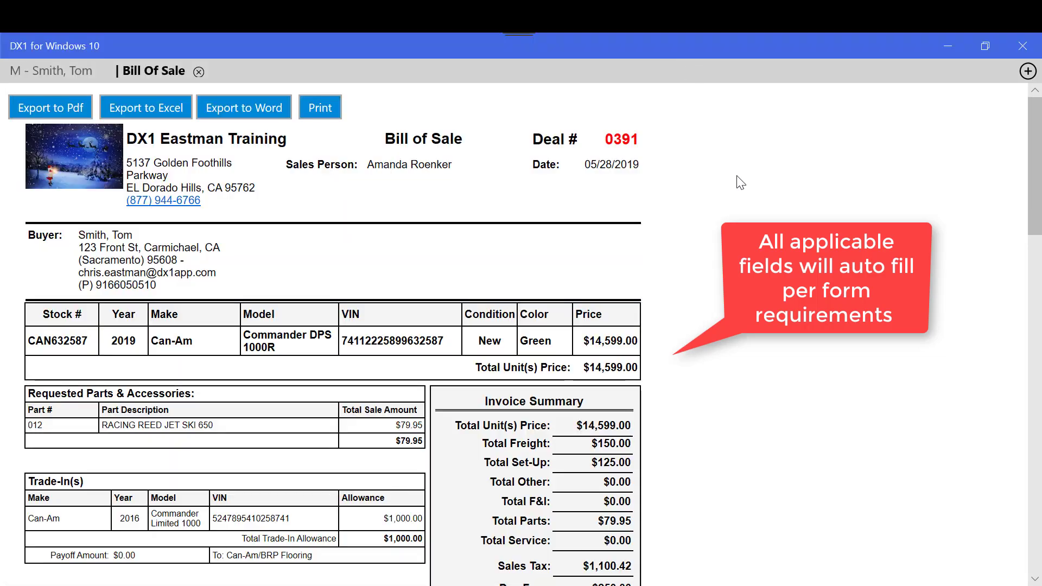
pyautogui.scroll(-7, 741, 183)
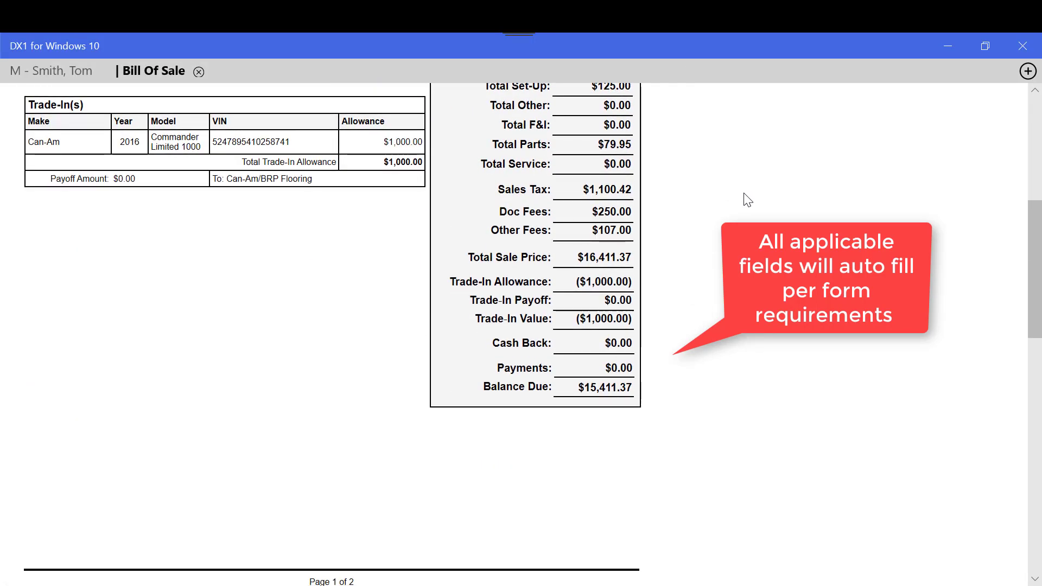
pyautogui.scroll(4, 748, 200)
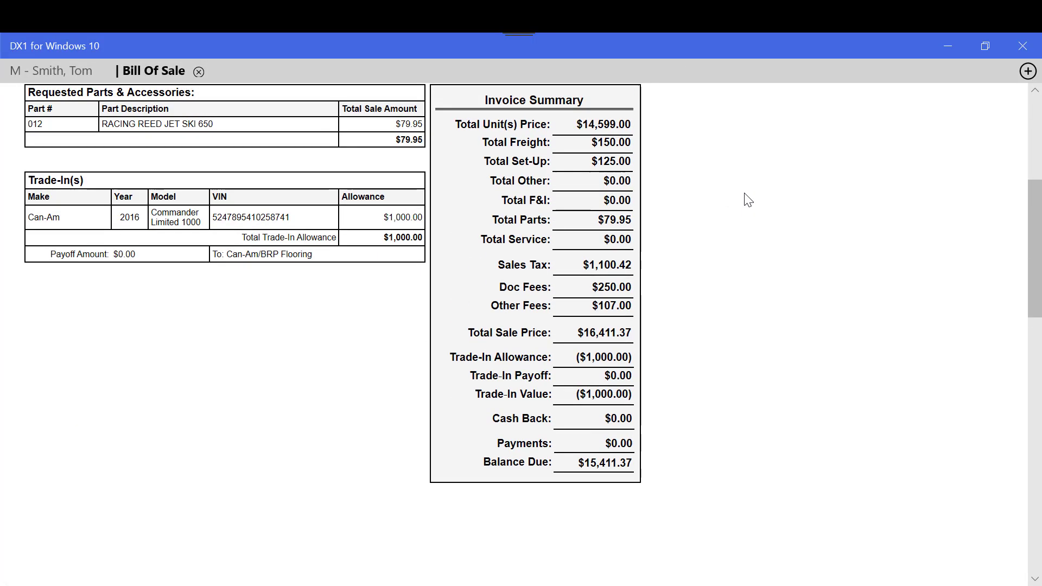
pyautogui.scroll(3, 747, 199)
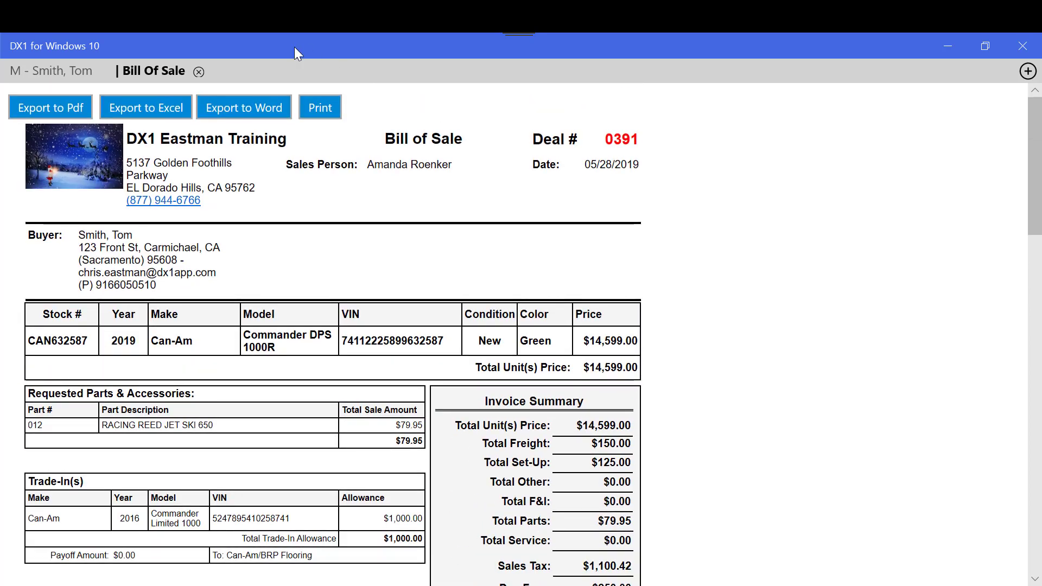
pyautogui.click(198, 74)
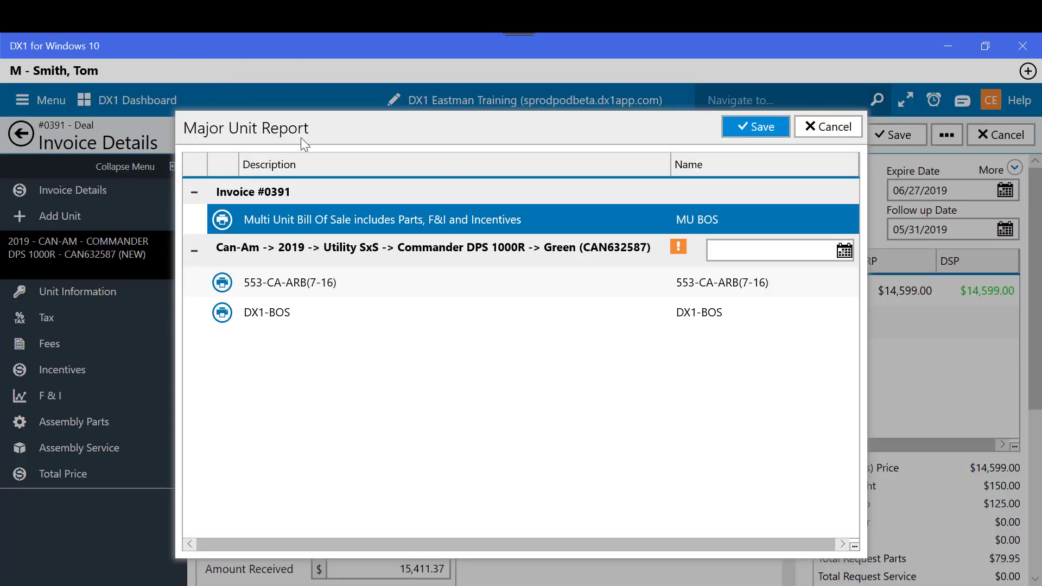
# - Set the date for the 2019 Can-Am Commander DPS 1000R to 05/29/2019 in the Major Unit Report and save it
pyautogui.click(845, 252)
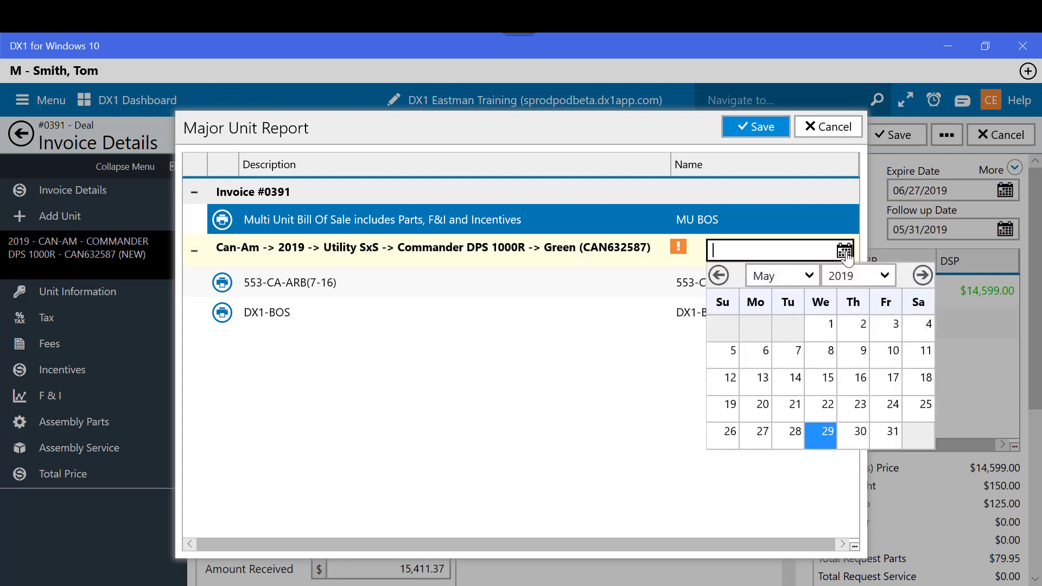
pyautogui.click(825, 440)
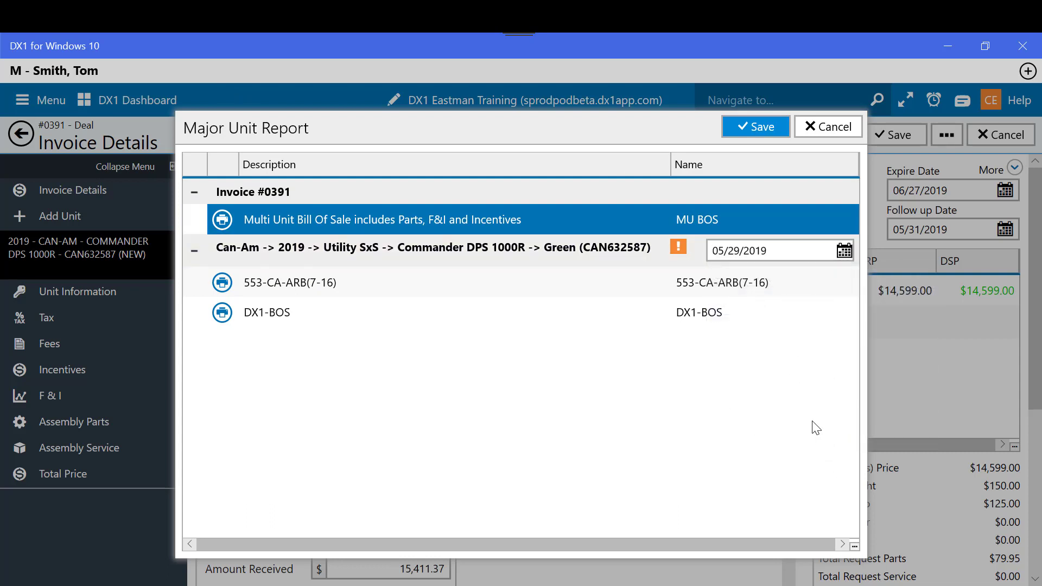
pyautogui.click(753, 131)
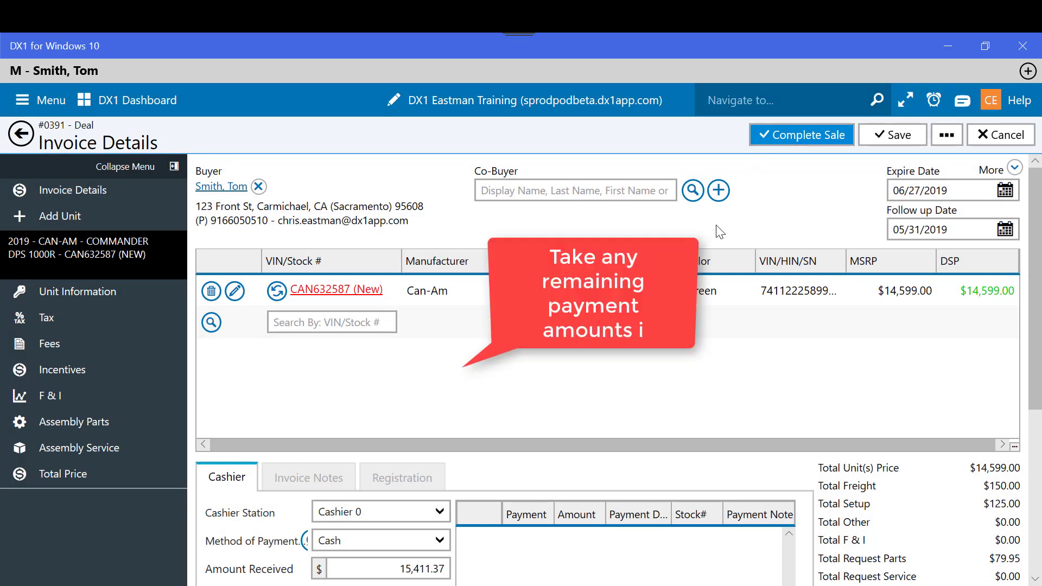
# - Start a payment for the deal's full remaining balance using Lienholder payment as the payment method
pyautogui.scroll(-3, 717, 231)
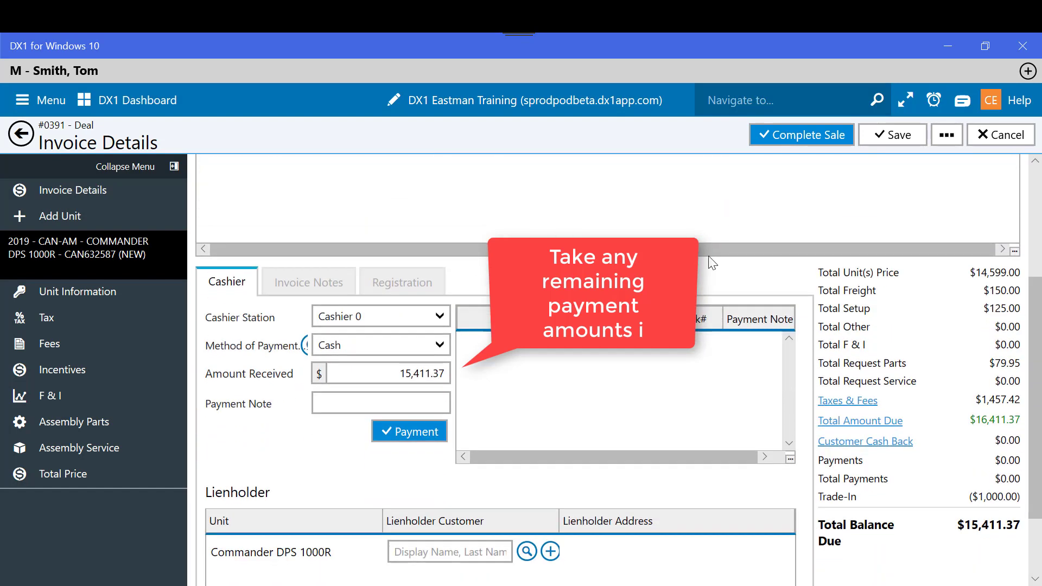
pyautogui.click(440, 346)
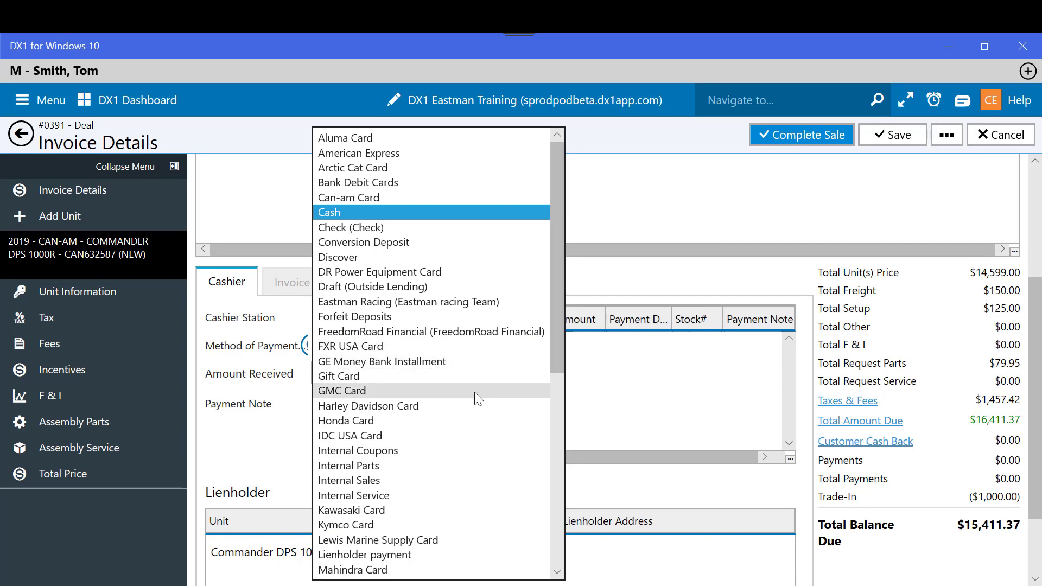
pyautogui.scroll(-2, 474, 393)
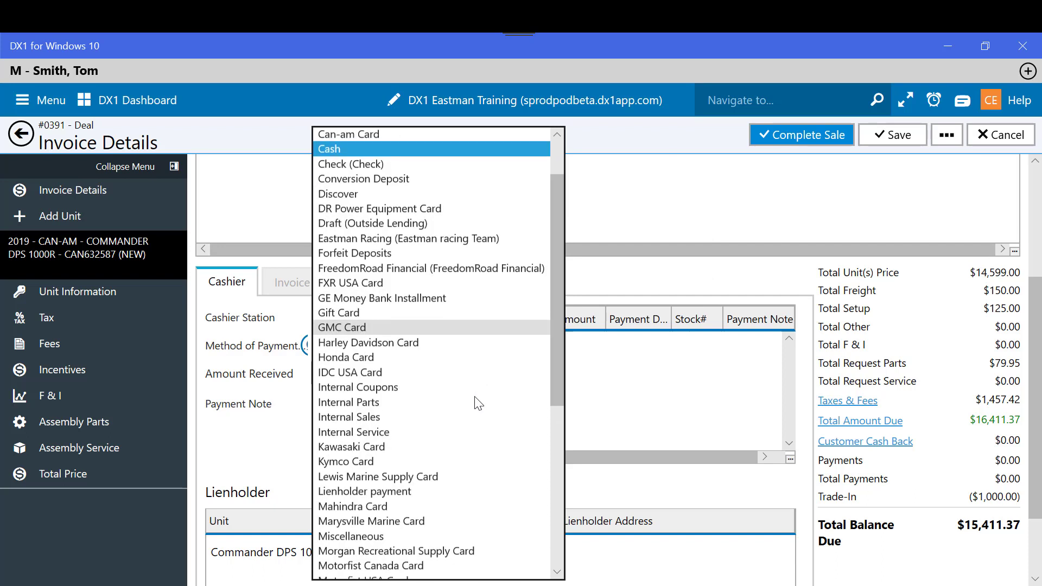
pyautogui.click(477, 486)
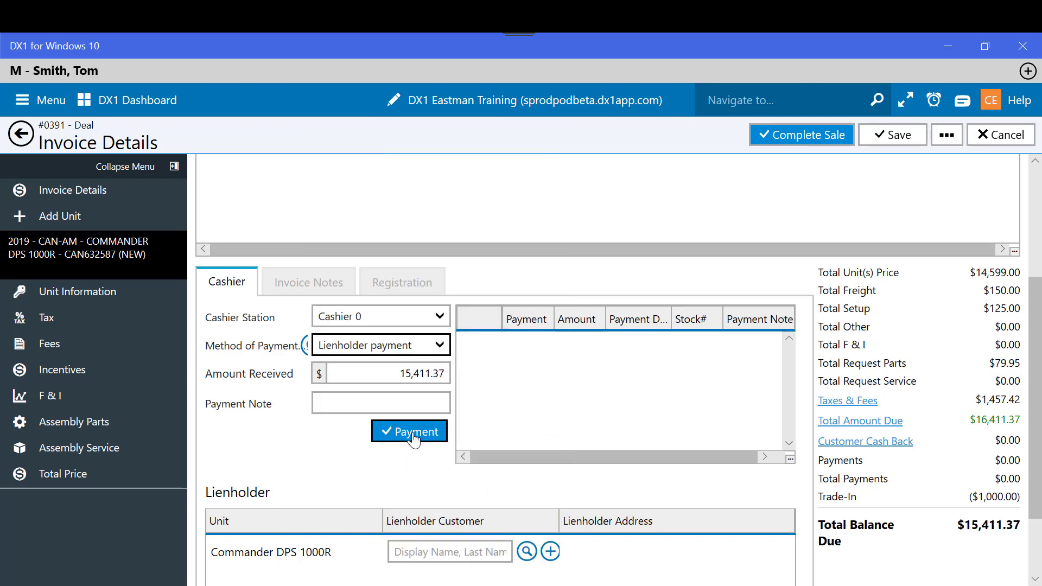
pyautogui.click(413, 434)
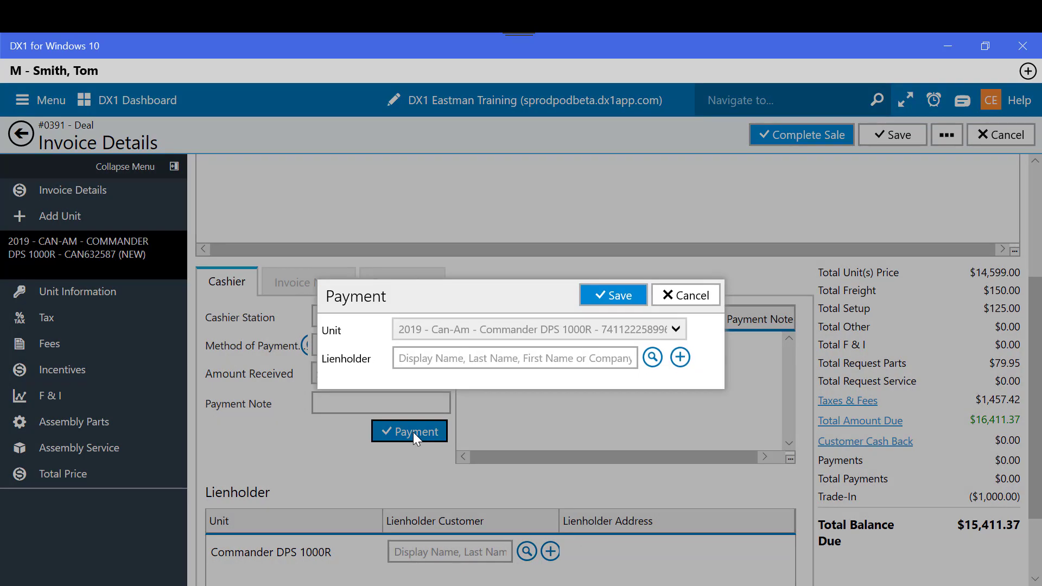
pyautogui.click(444, 358)
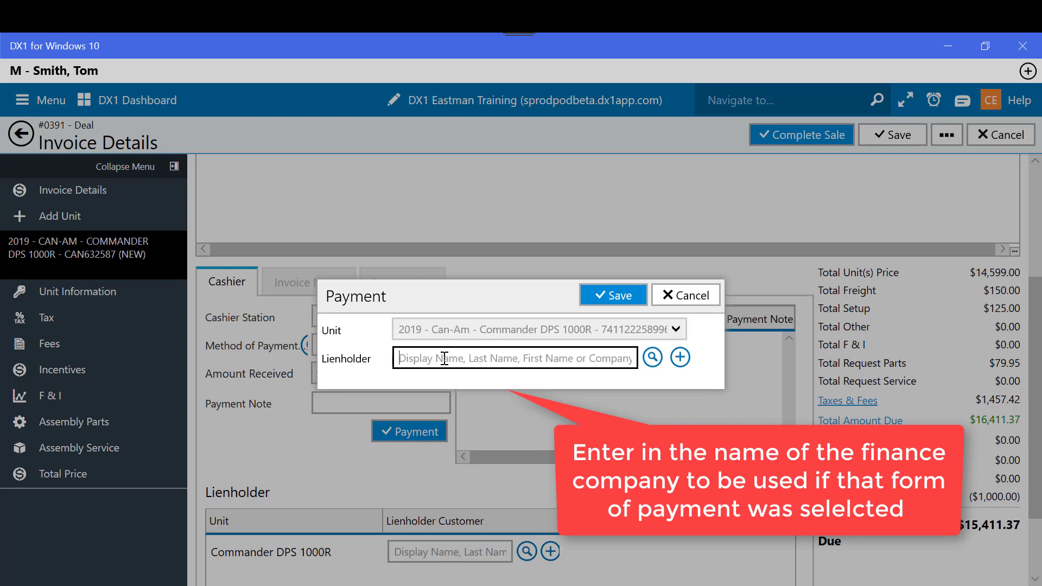
pyautogui.write('h')
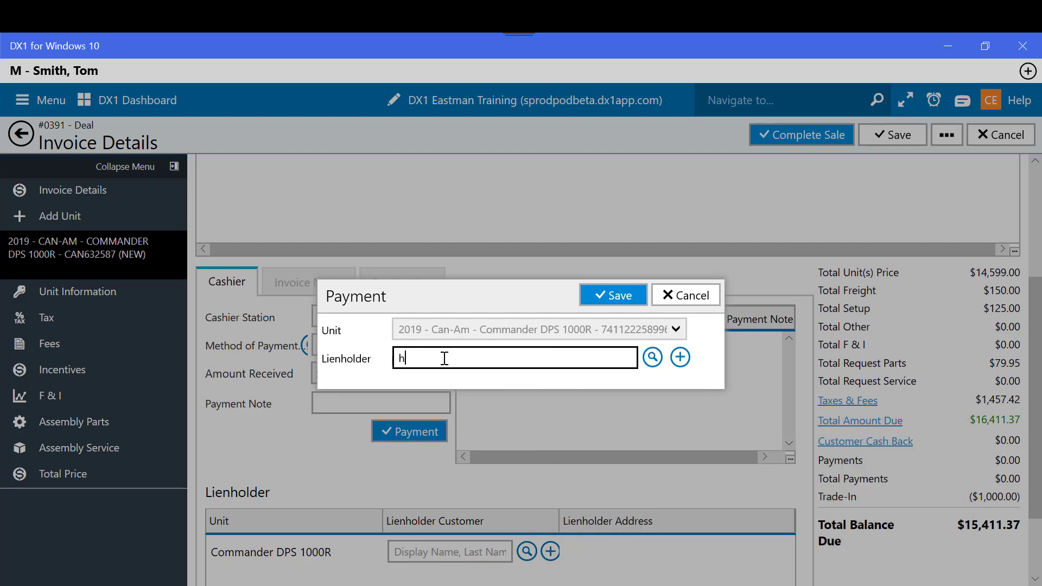
pyautogui.write('sbc')
pyautogui.press('BackSpace')
pyautogui.press('BackSpace')
pyautogui.press('BackSpace')
pyautogui.press('BackSpace')
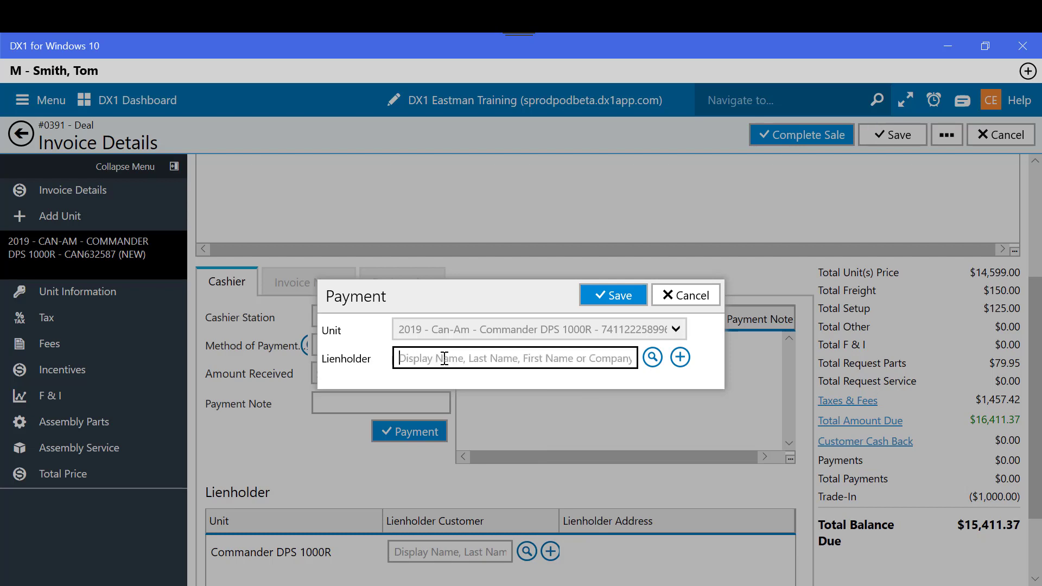
# - Search for Sheffield and assign Sheffield Financial as the lienholder for the Commander DPS 1000R payment
pyautogui.write('shefi')
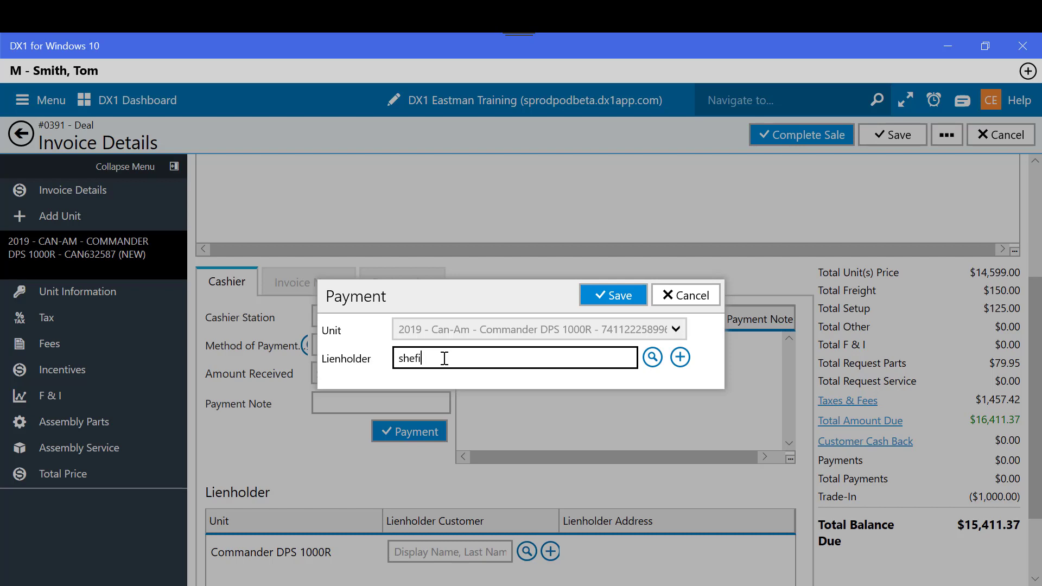
pyautogui.write('led')
pyautogui.press('BackSpace')
pyautogui.press('BackSpace')
pyautogui.press('BackSpace')
pyautogui.press('BackSpace')
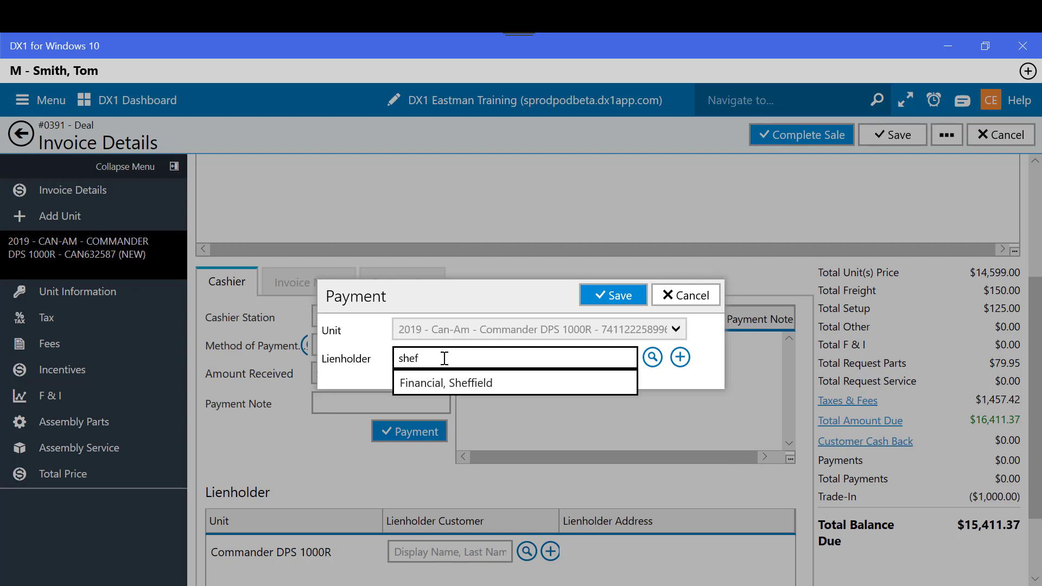
pyautogui.write('field')
pyautogui.click(478, 383)
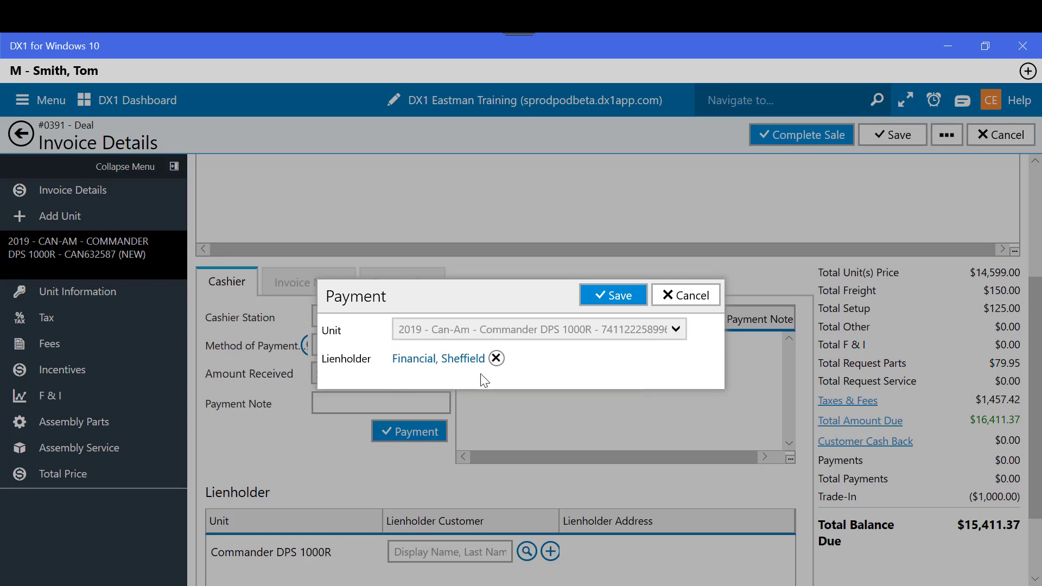
# - Save the lienholder payment and complete the sale for the deal
pyautogui.click(611, 299)
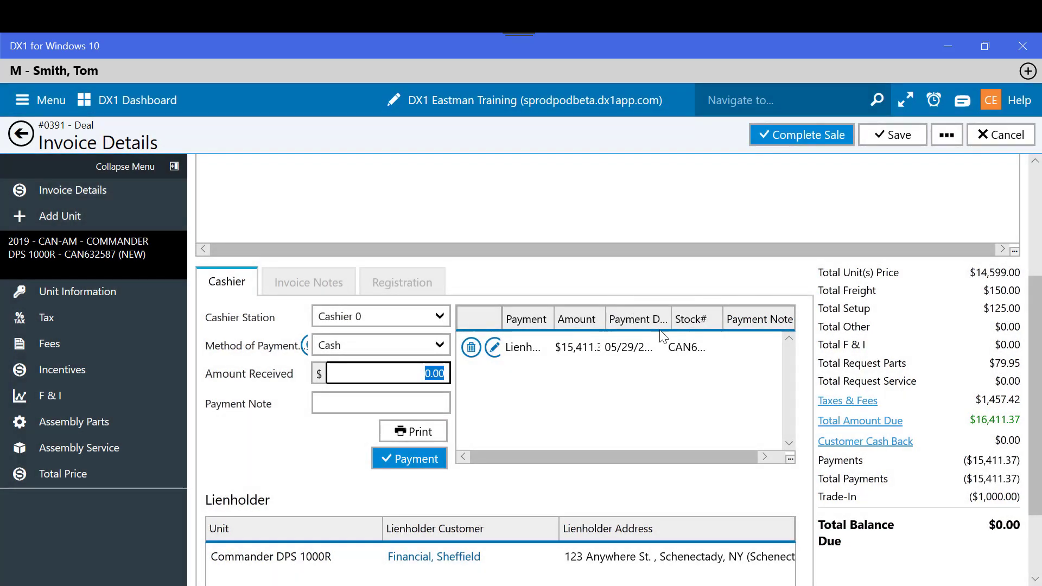
pyautogui.scroll(4, 764, 404)
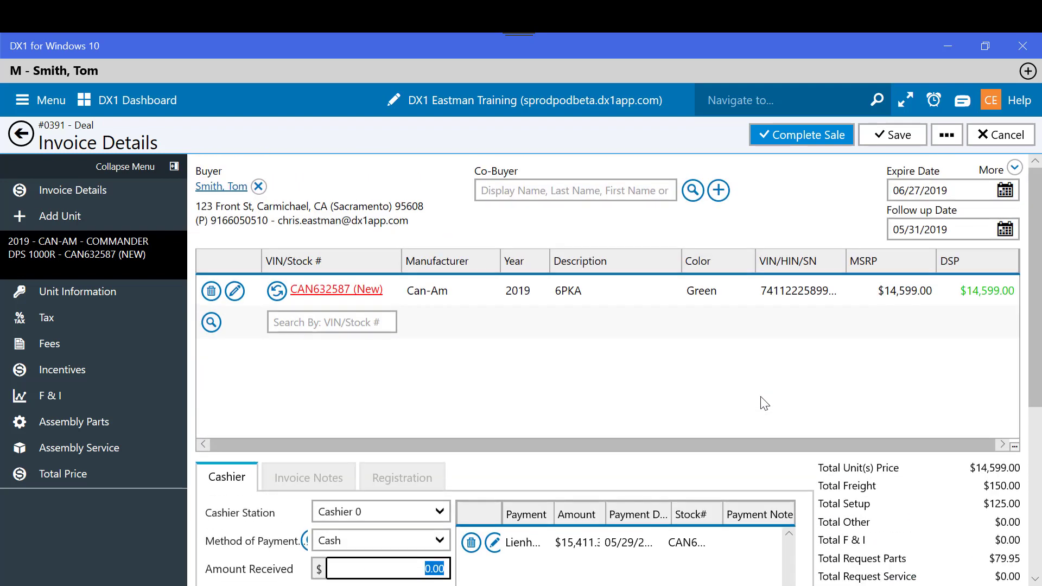
pyautogui.click(816, 140)
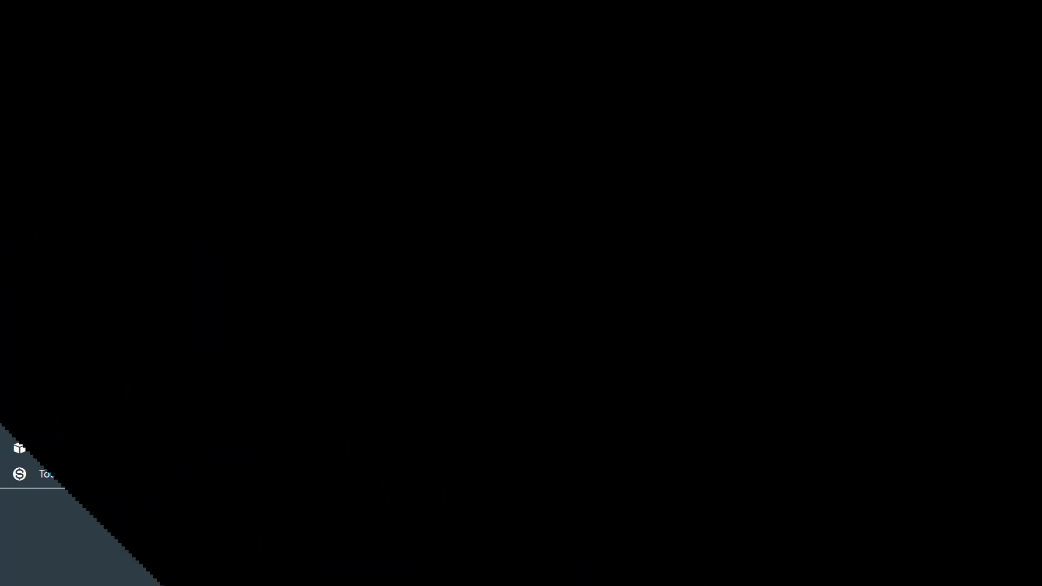